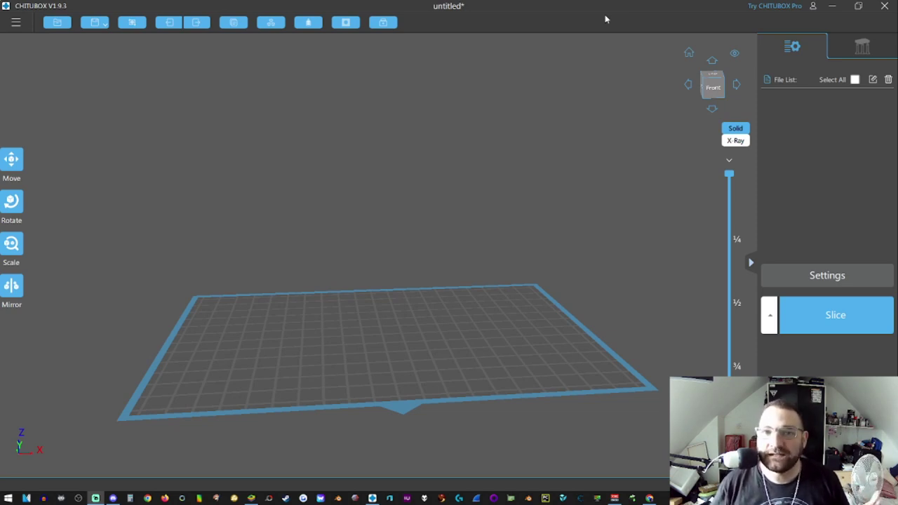
right_click_drag(324, 271, 351, 289)
left_click_drag(351, 289, 280, 286)
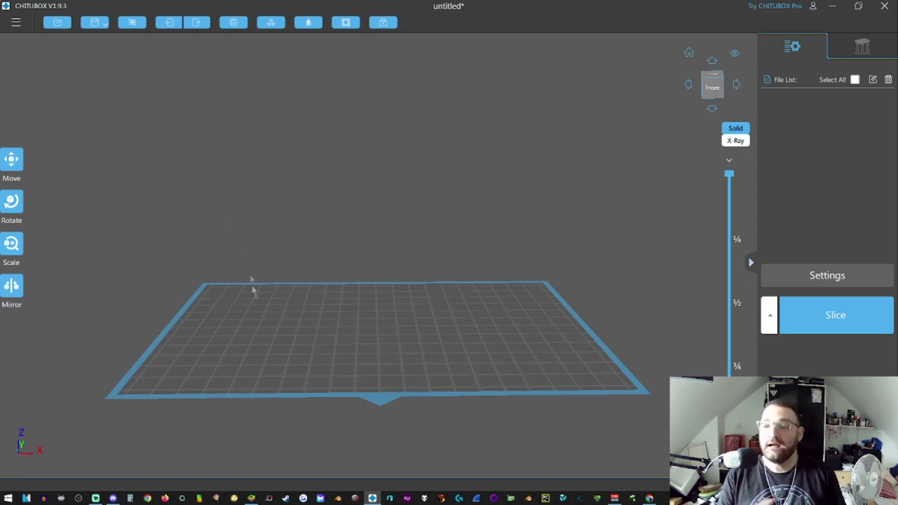
- Start adding a new machine in the settings and examine the Flashforge printer models offered
left_click(815, 282)
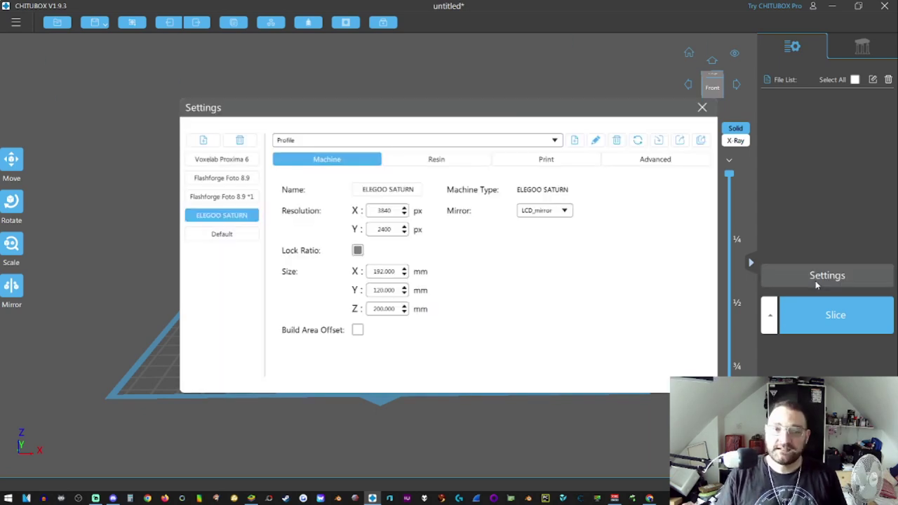
left_click(203, 141)
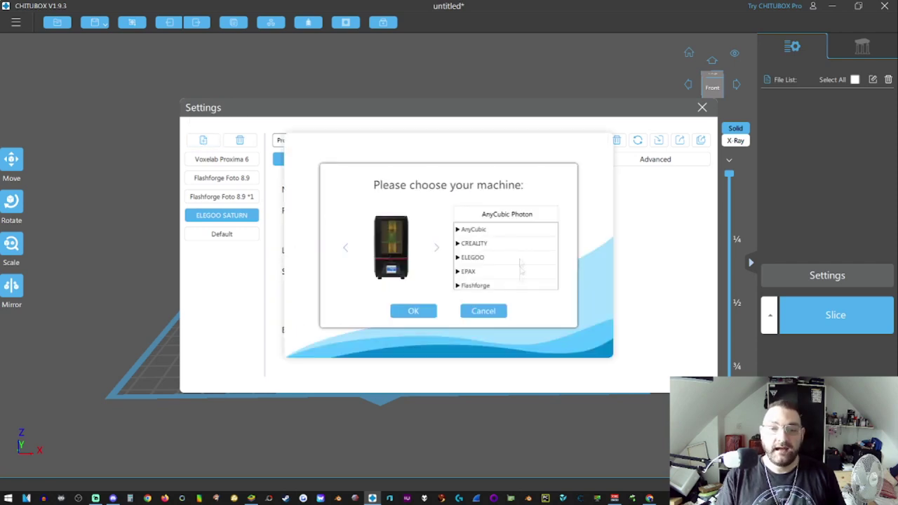
scroll(497, 275, "down", 1)
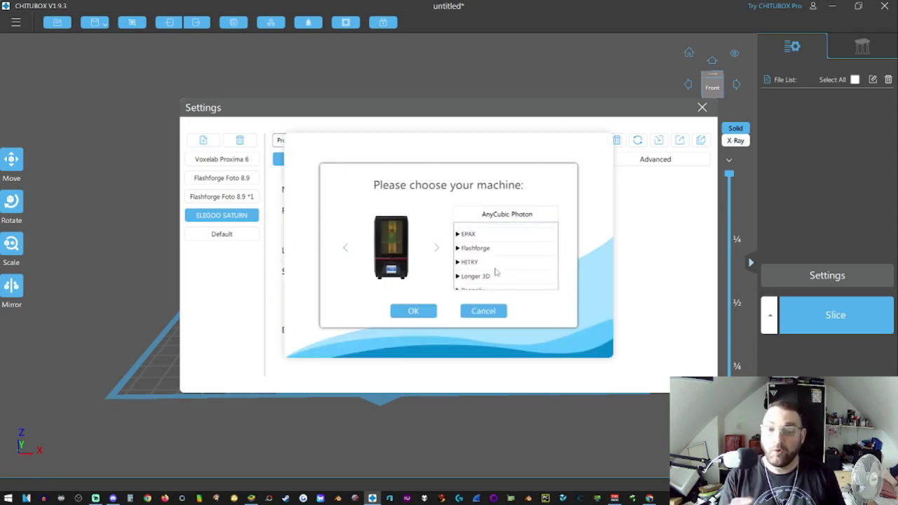
left_click(474, 249)
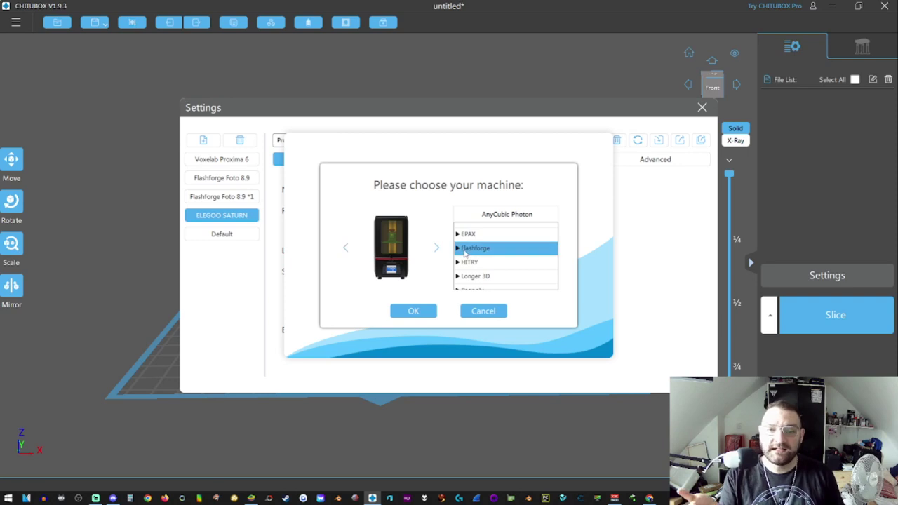
left_click(458, 248)
scroll(470, 260, "down", 1)
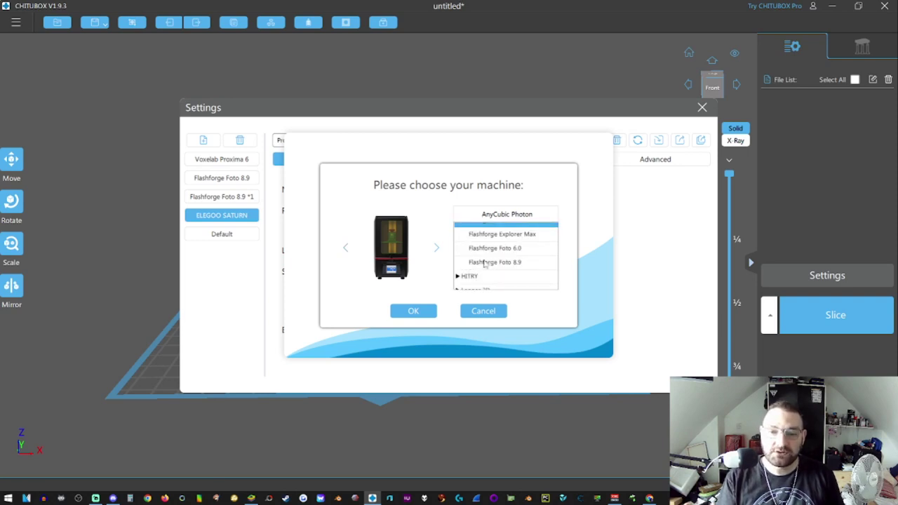
scroll(487, 263, "down", 1)
scroll(487, 260, "up", 1)
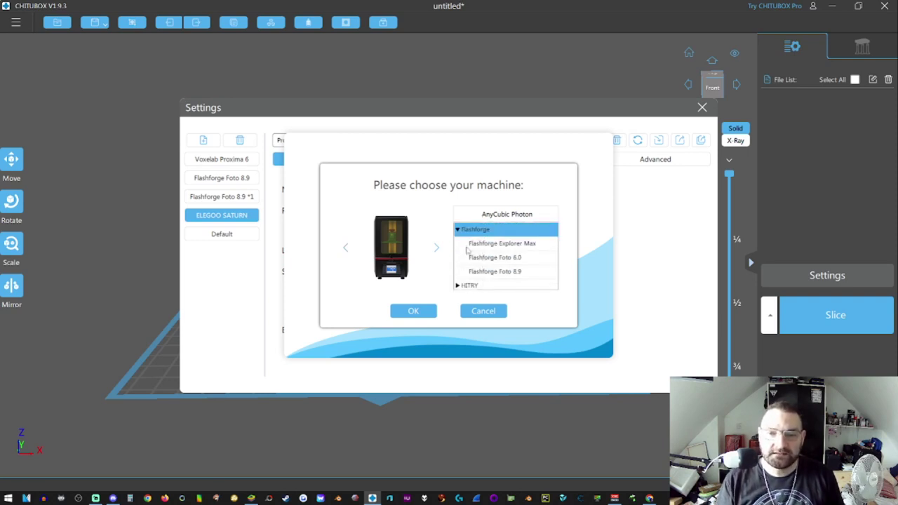
- Choose the Voxelab Ceres 8.9 from the Voxelab models and add it as a machine
left_click(458, 228)
scroll(460, 247, "down", 5)
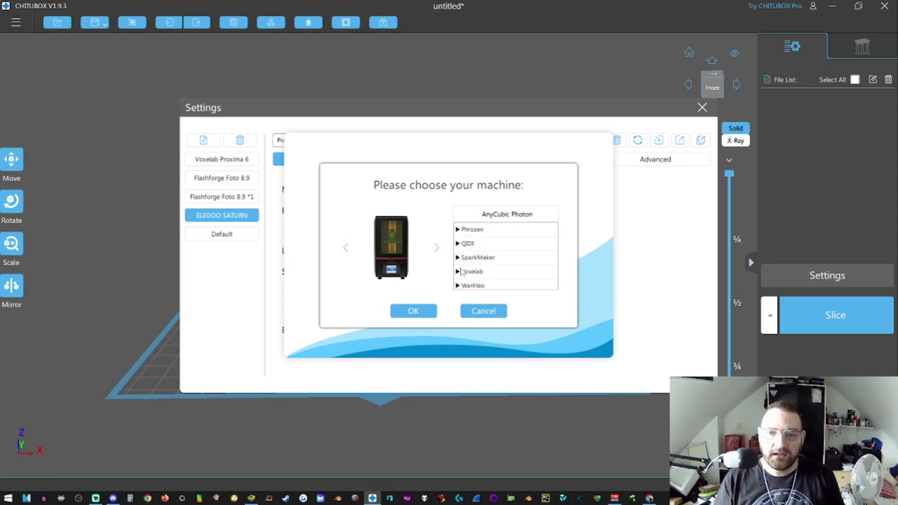
left_click(457, 252)
scroll(465, 267, "down", 2)
left_click(478, 240)
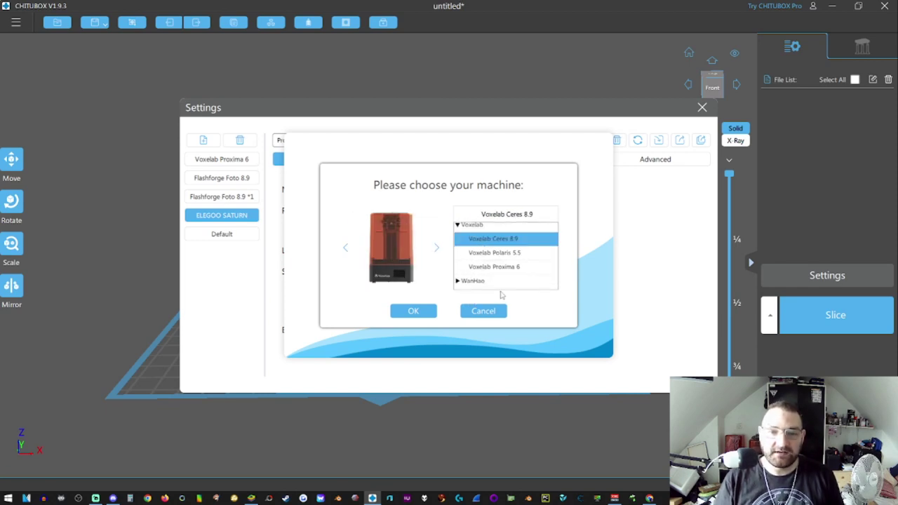
left_click(412, 311)
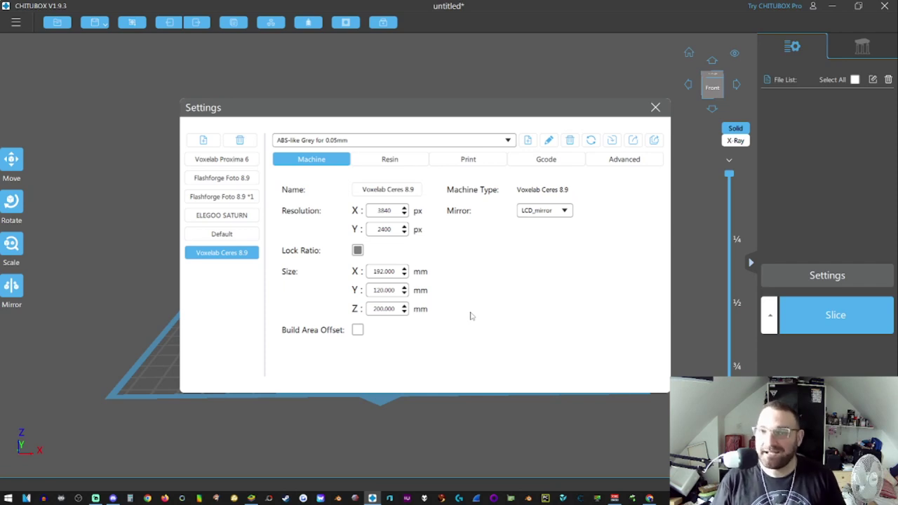
- Examine the machine and resin settings of the Voxelab Ceres 8.9 profile
left_click(380, 159)
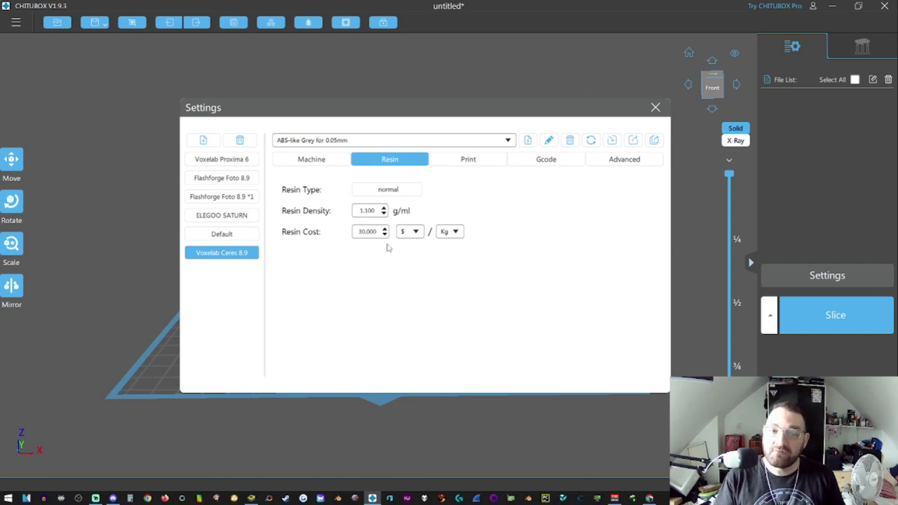
left_click(327, 163)
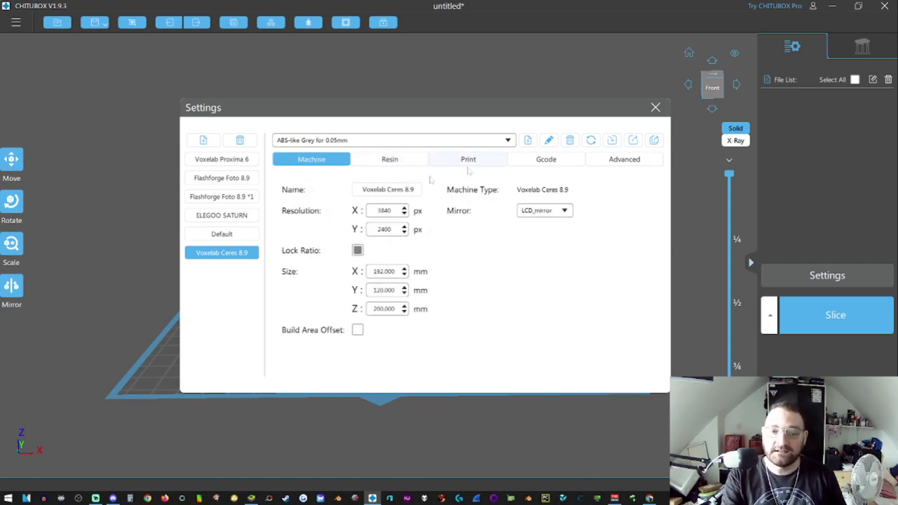
left_click(394, 164)
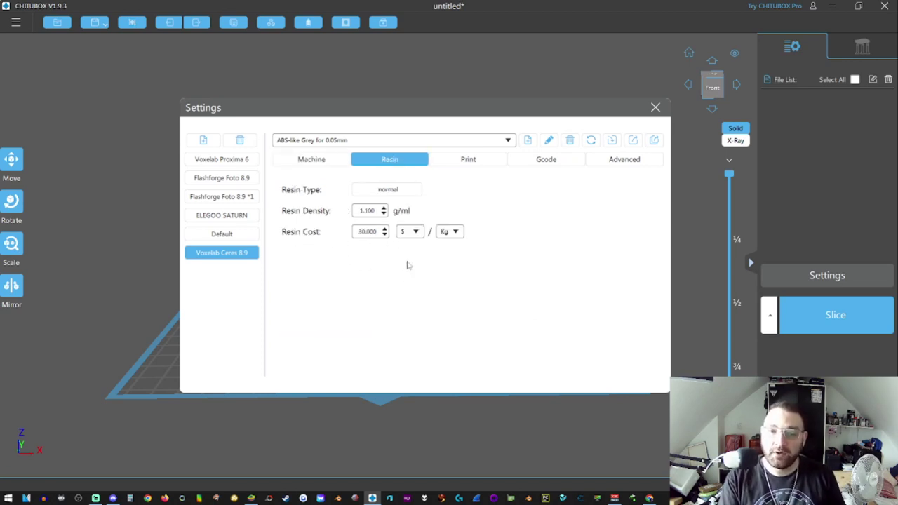
- Review the layer height in the print settings and set the bottom layer count to 10
left_click(468, 163)
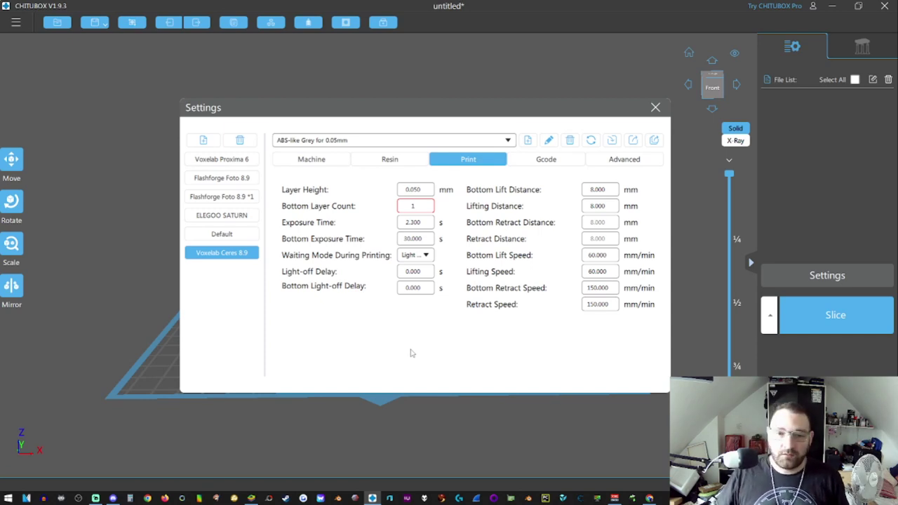
double_click(428, 190)
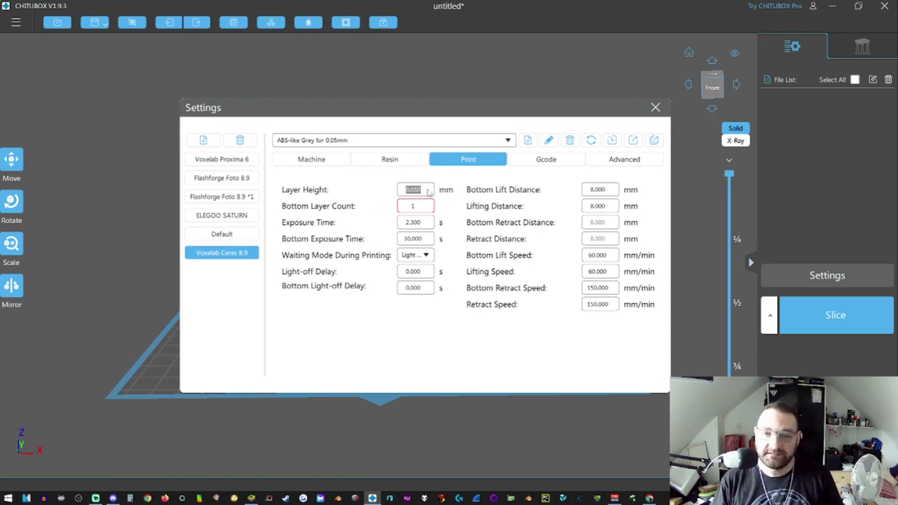
left_click(422, 193)
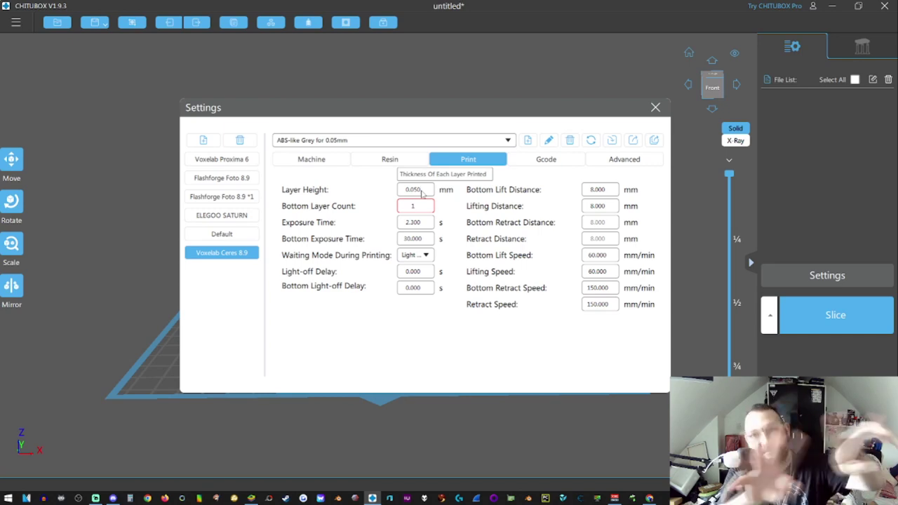
double_click(417, 209)
type("10")
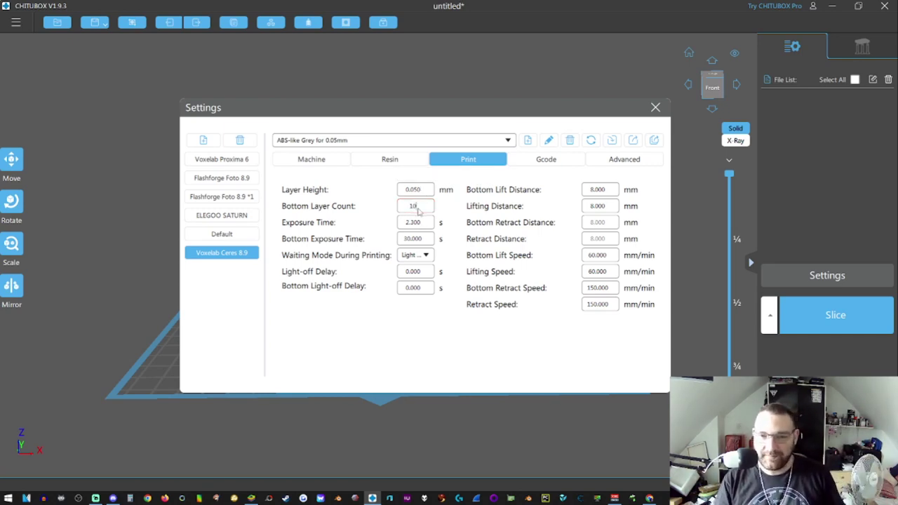
left_click(419, 340)
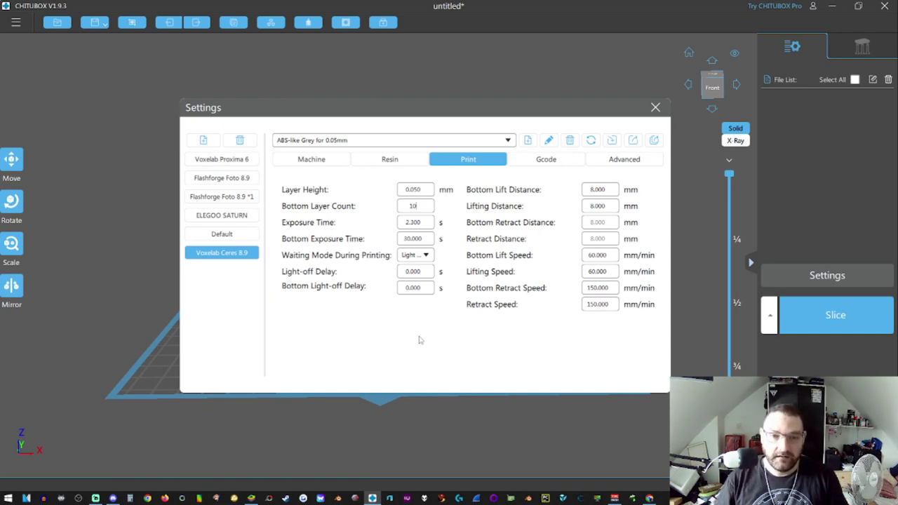
- Examine the profile's exposure time, its Gcode blocks and its advanced settings
double_click(425, 224)
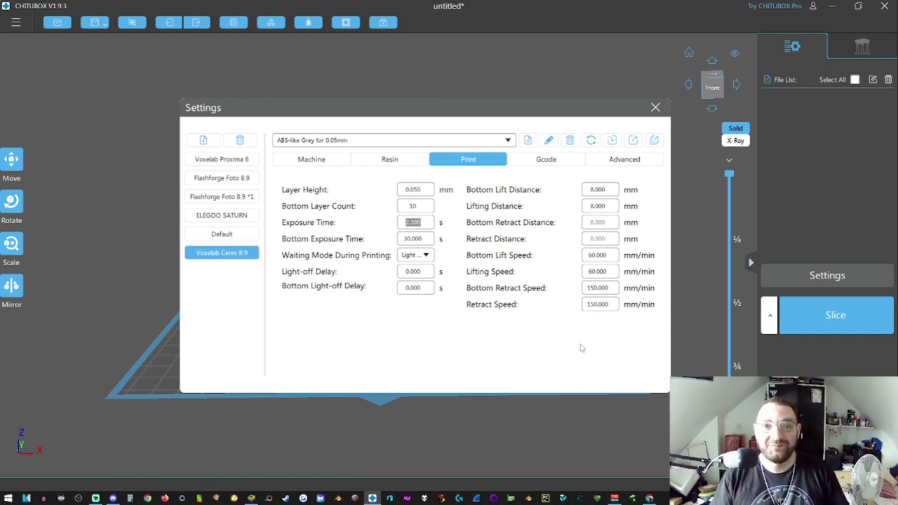
left_click(529, 163)
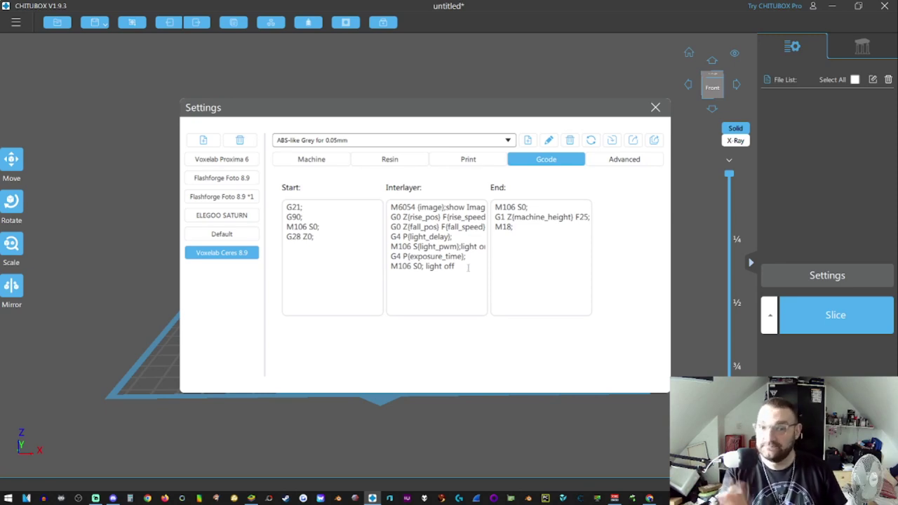
left_click(617, 162)
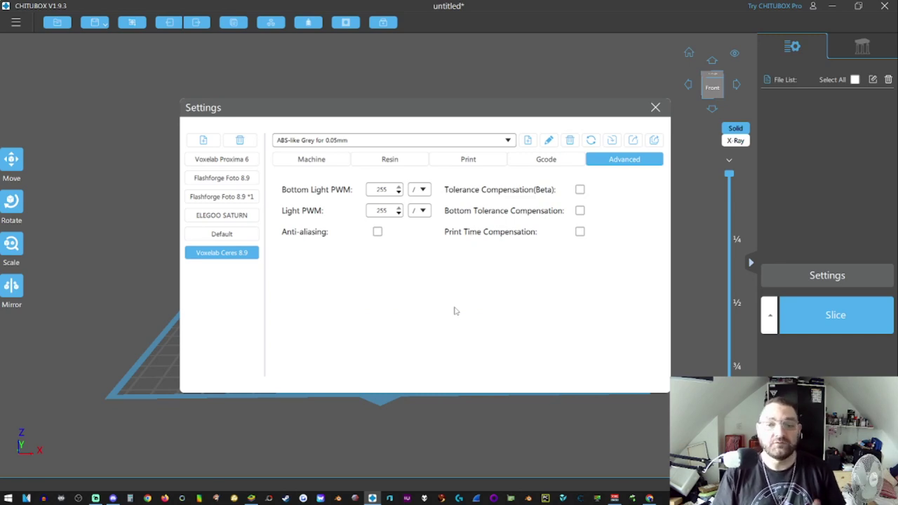
- Try out anti-aliasing, examine the explanation of its level option, and turn it off again
left_click(377, 232)
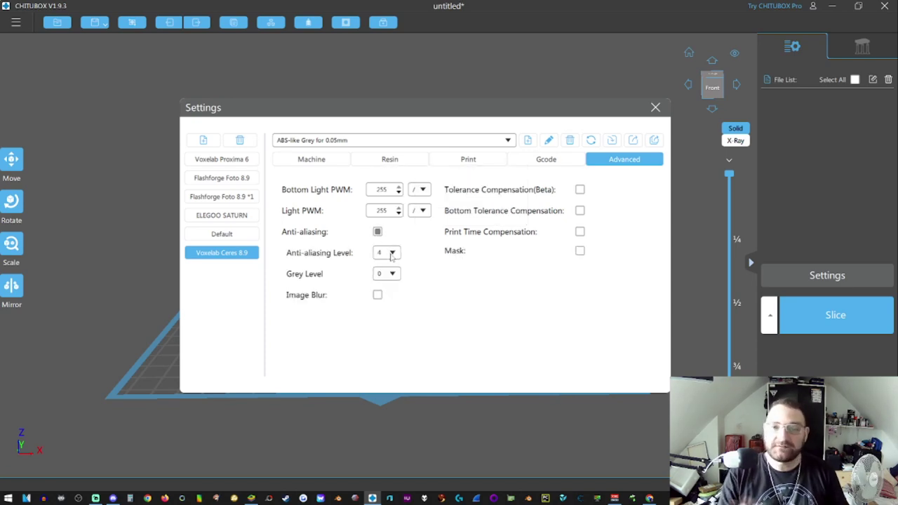
mouse_move(394, 257)
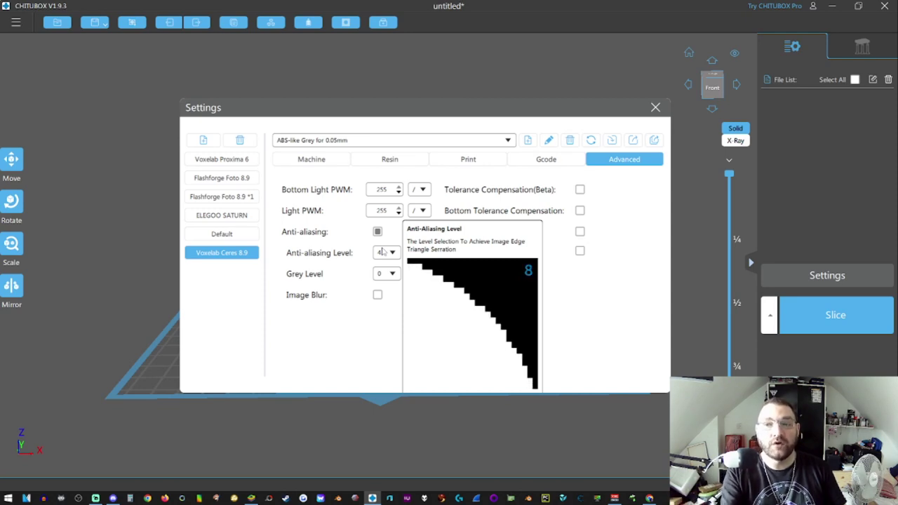
left_click(377, 231)
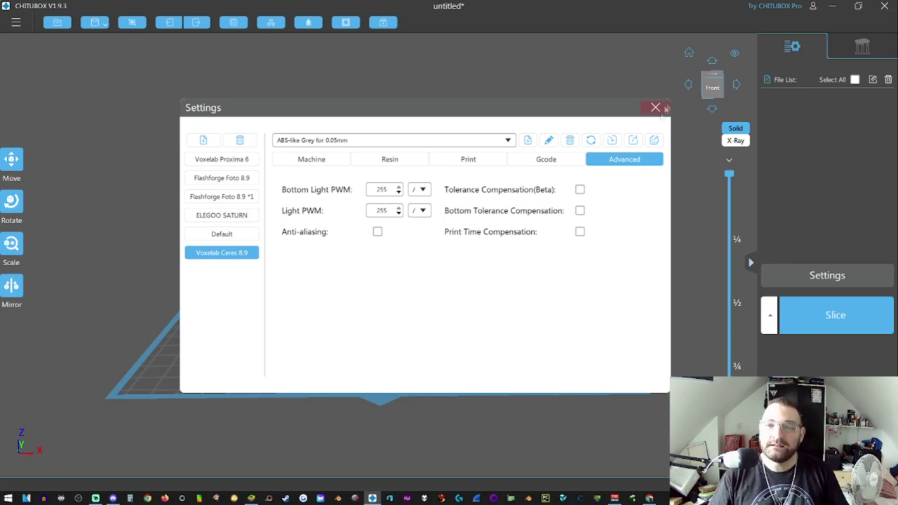
- Close the settings and browse for a model file in the captain-america-bust folder under 3D print files, Bursts
left_click(656, 107)
left_click_drag(399, 334, 371, 338)
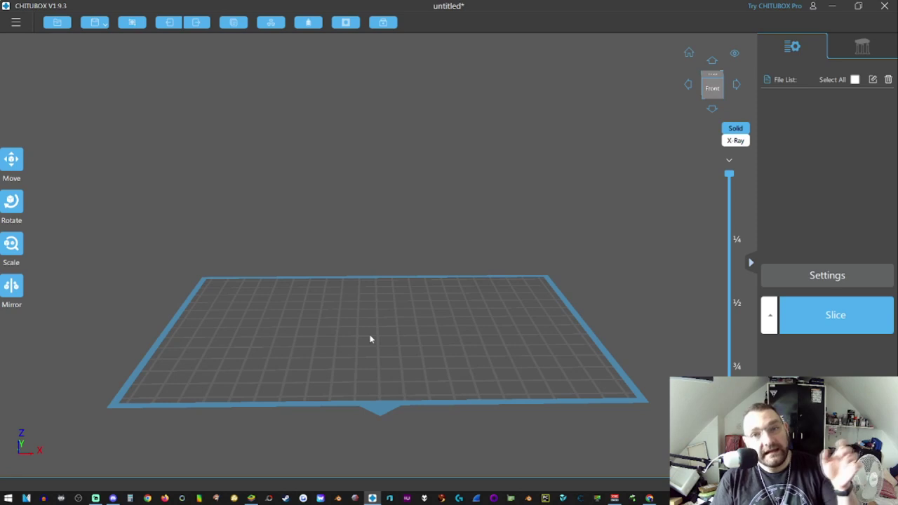
left_click(17, 24)
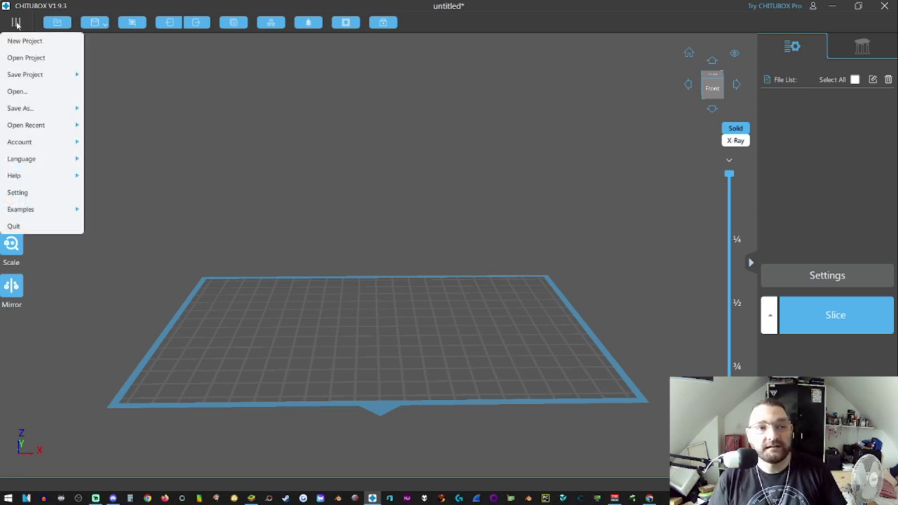
left_click(25, 94)
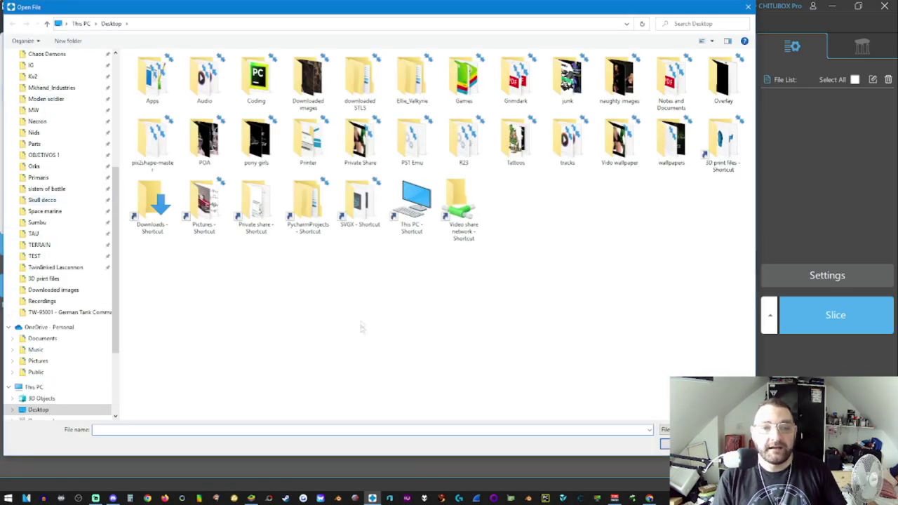
double_click(703, 154)
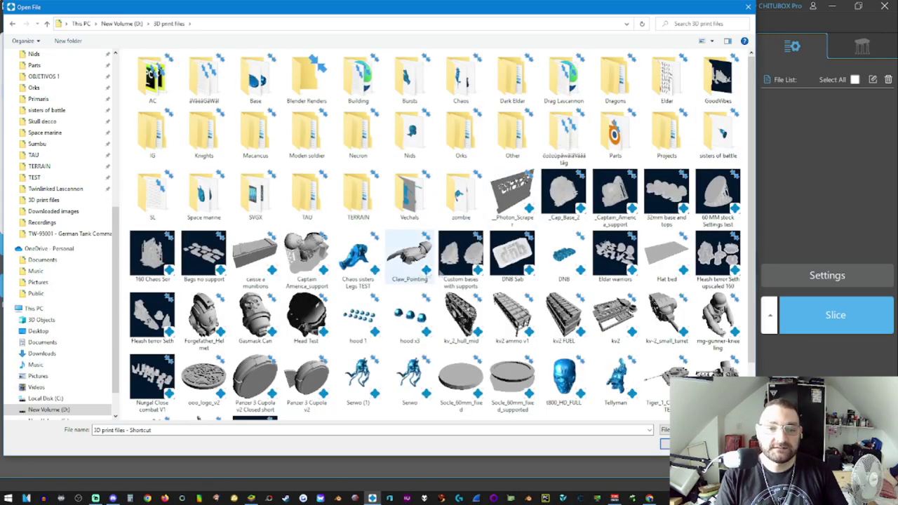
left_click(303, 265)
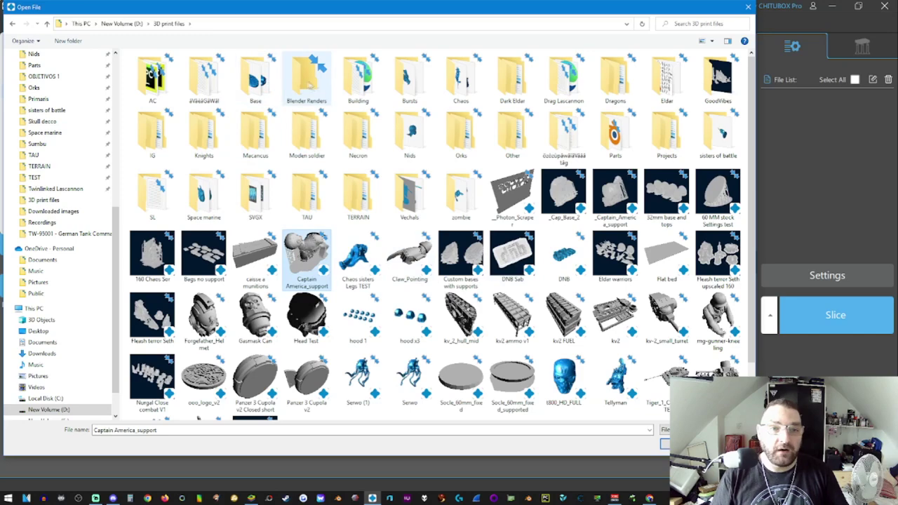
double_click(414, 79)
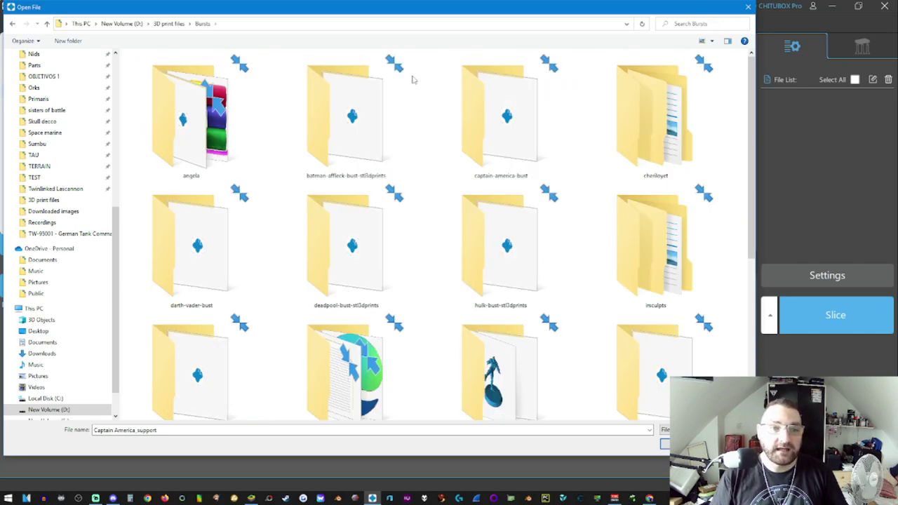
double_click(501, 137)
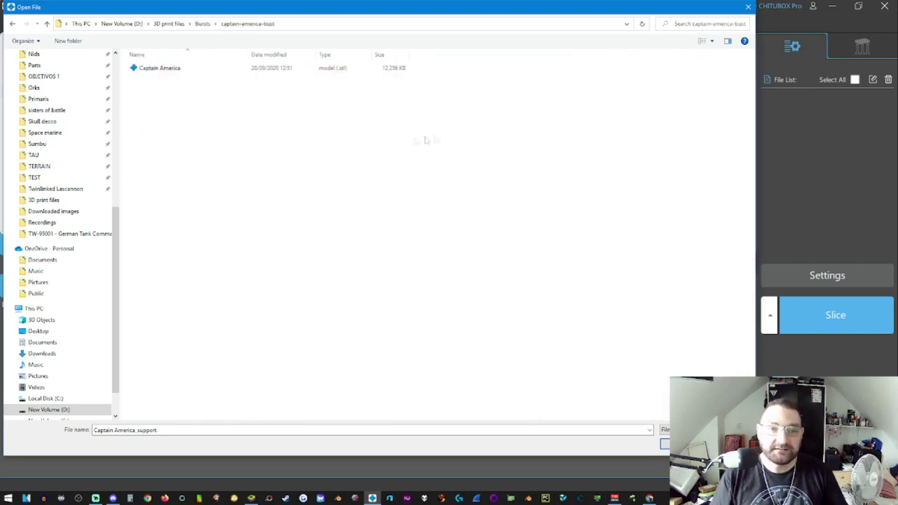
- Show the folder's files as large icons and load the Captain America model onto the build plate
double_click(160, 68)
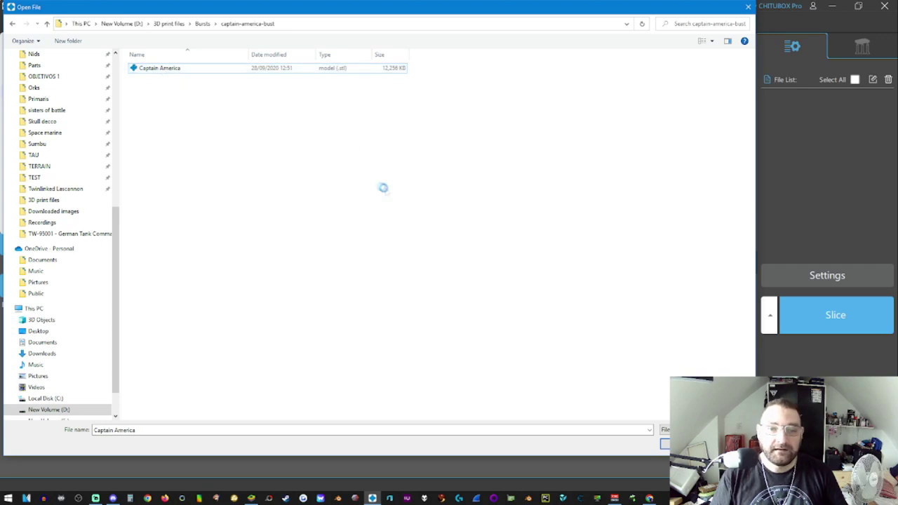
right_click(349, 179)
mouse_move(436, 185)
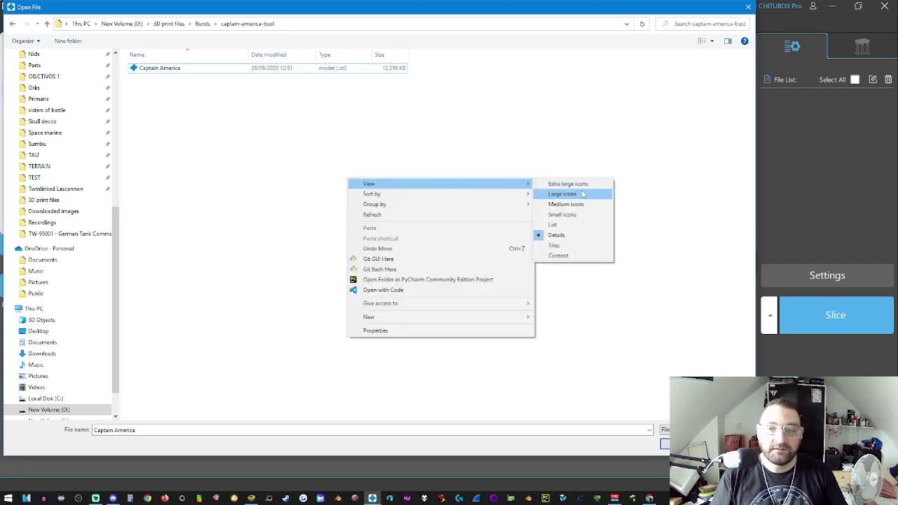
left_click(583, 193)
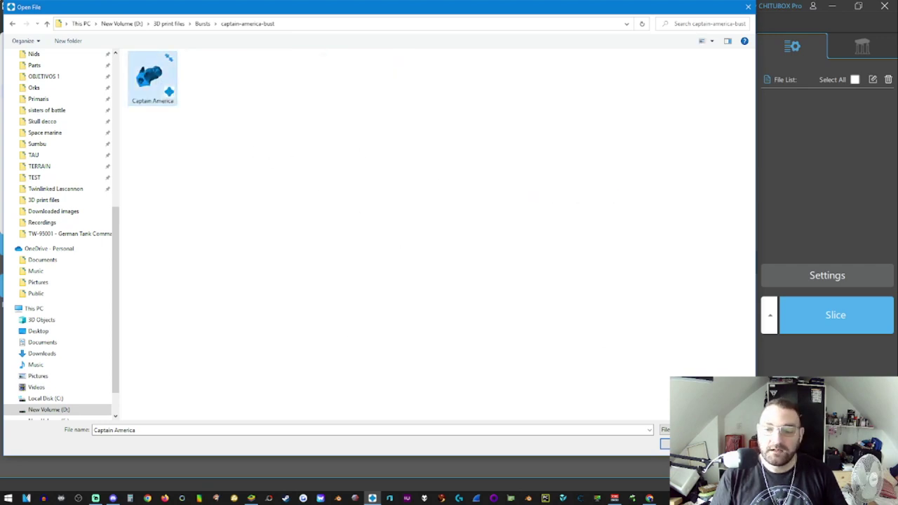
double_click(153, 77)
left_click_drag(414, 342, 299, 351)
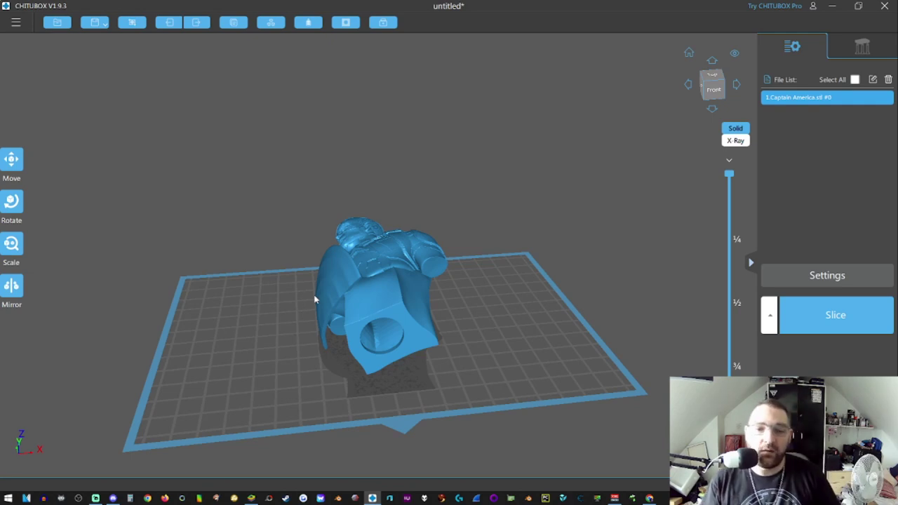
- Try rotating the bust about the Z axis through a full turn in 45° increments
left_click_drag(233, 358, 225, 357)
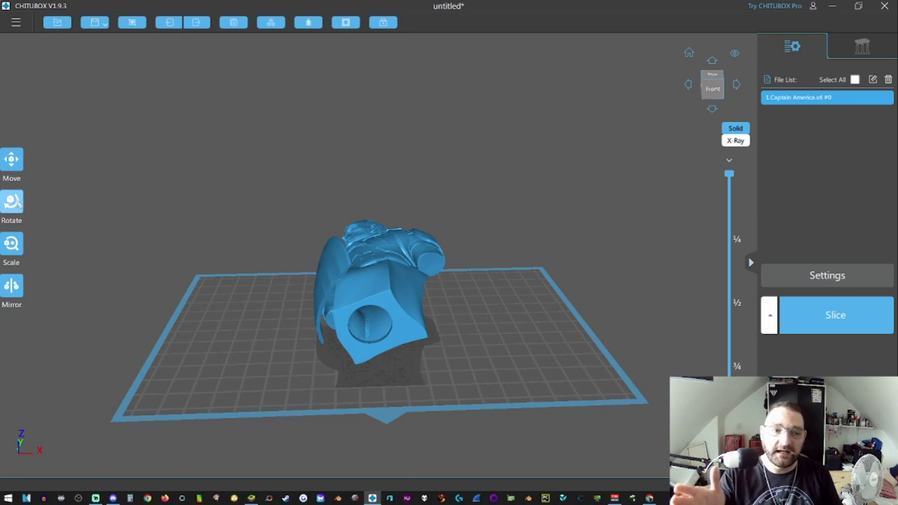
left_click(13, 203)
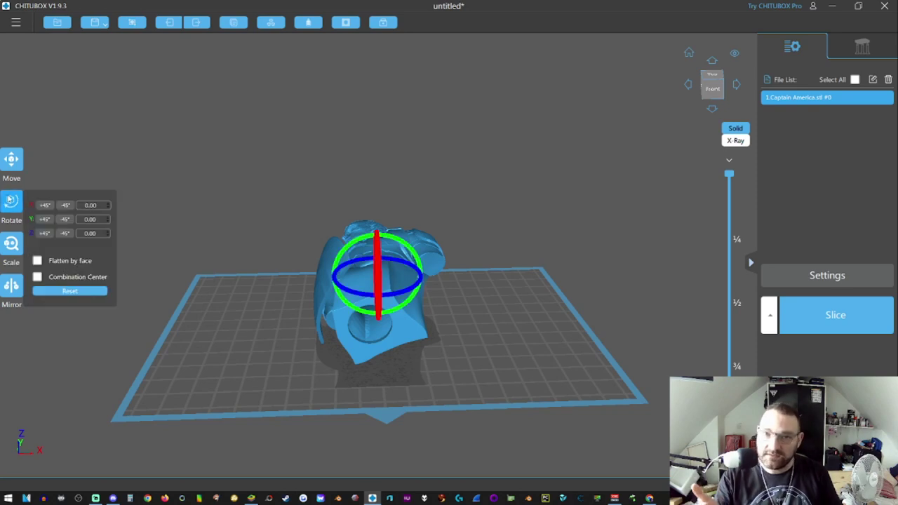
left_click(44, 233)
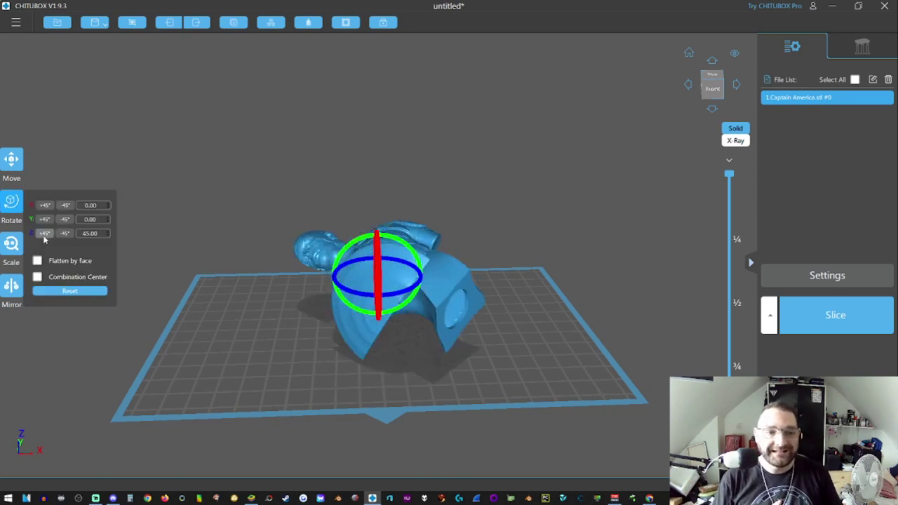
left_click(44, 234)
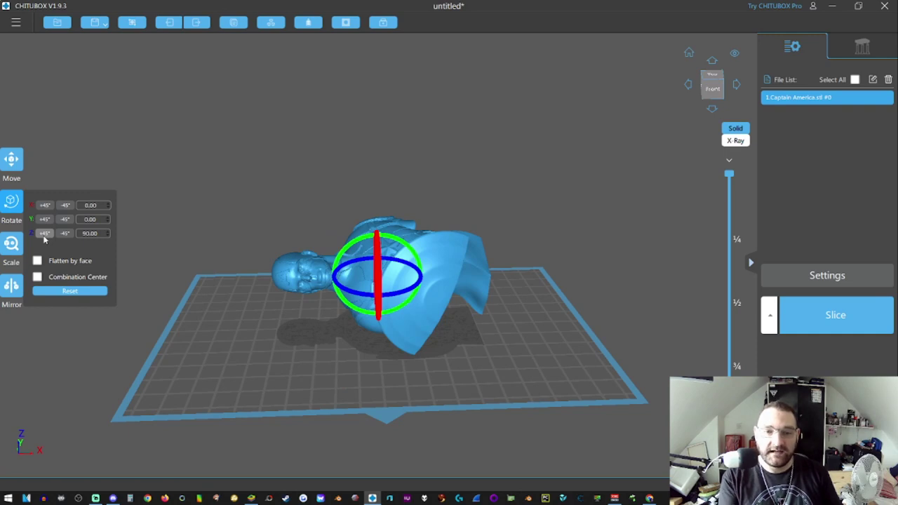
left_click(44, 234)
left_click(44, 233)
left_click(44, 234)
left_click(44, 234)
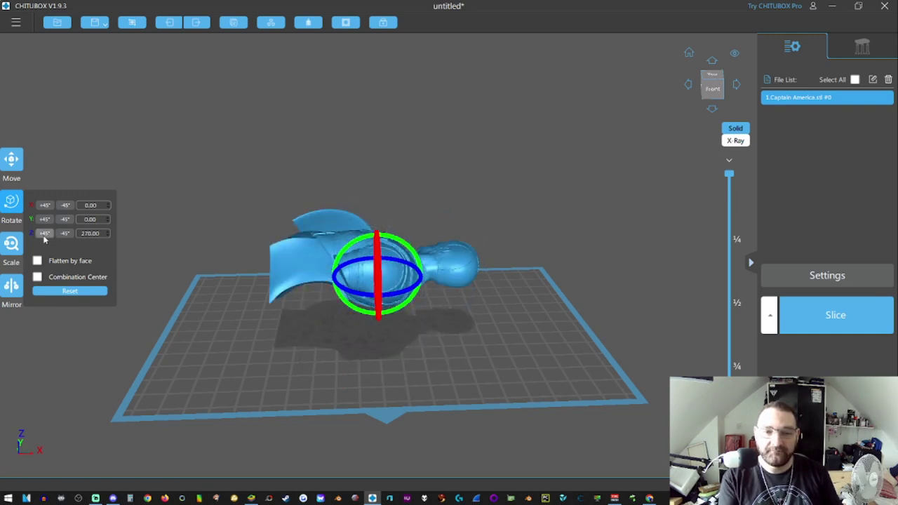
left_click(44, 234)
left_click(44, 234)
- Try rotating the bust about the Y axis through a full turn in 45° increments
left_click(42, 220)
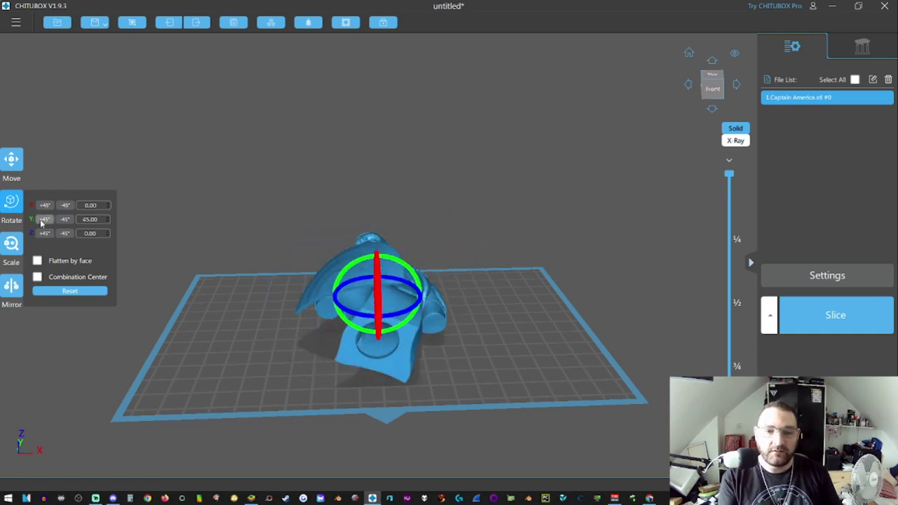
left_click(42, 219)
left_click(42, 219)
left_click(42, 219)
left_click(42, 220)
left_click(42, 220)
left_click(42, 220)
left_click(42, 219)
- Rotate the bust 90° about the X axis in 45° increments so it stands upright, and view it from several angles
left_click(44, 206)
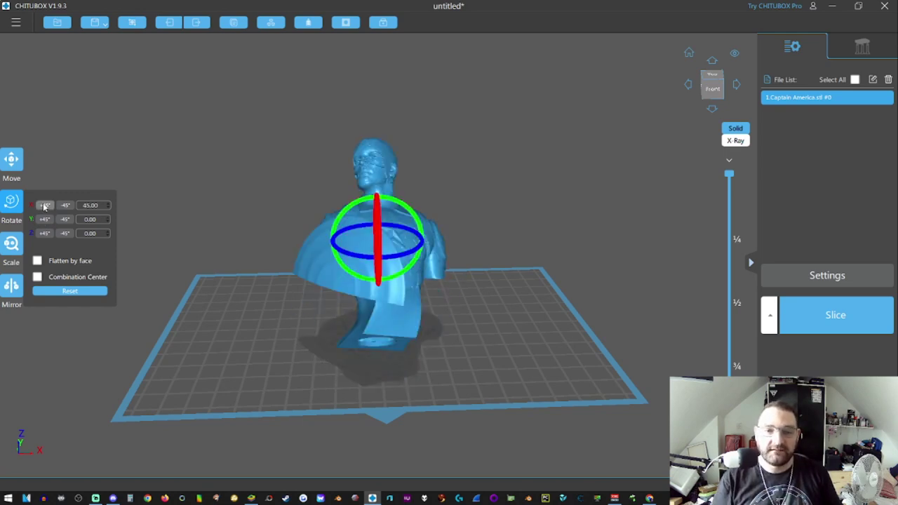
left_click(44, 205)
left_click_drag(192, 320, 209, 355)
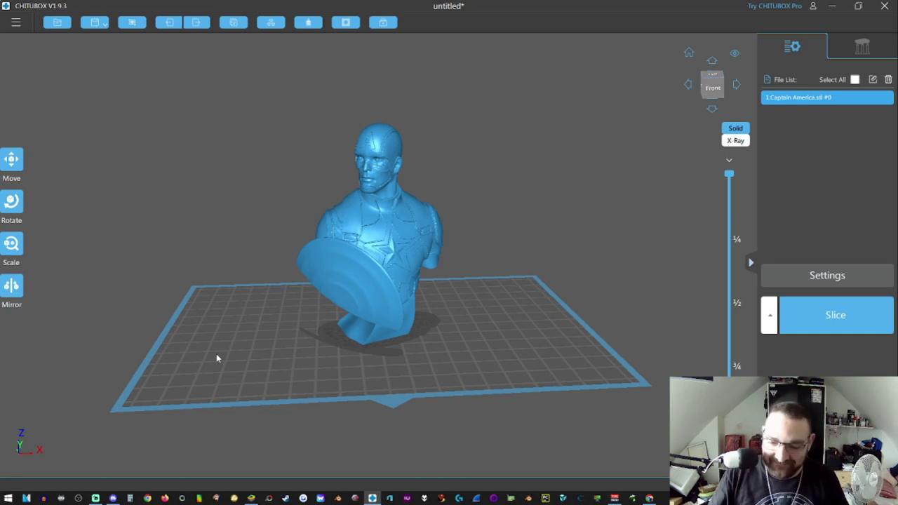
left_click_drag(255, 367, 318, 313)
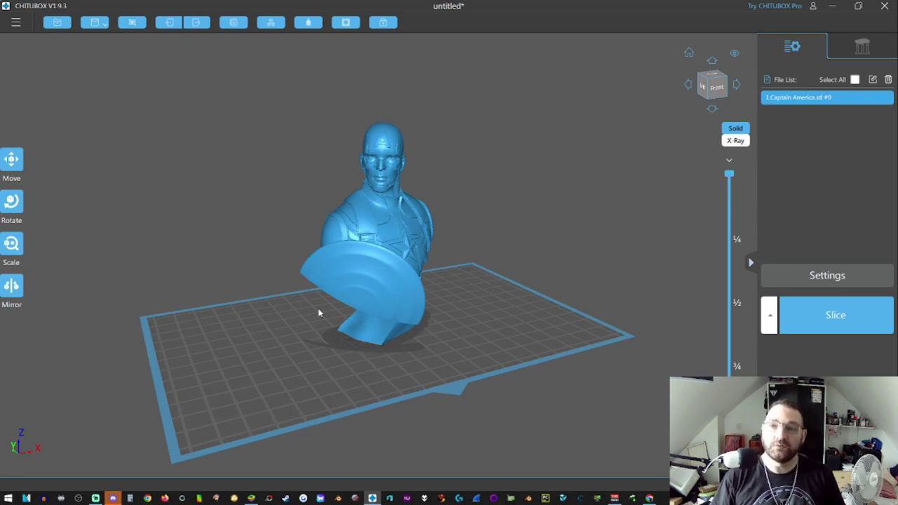
left_click_drag(347, 335, 272, 230)
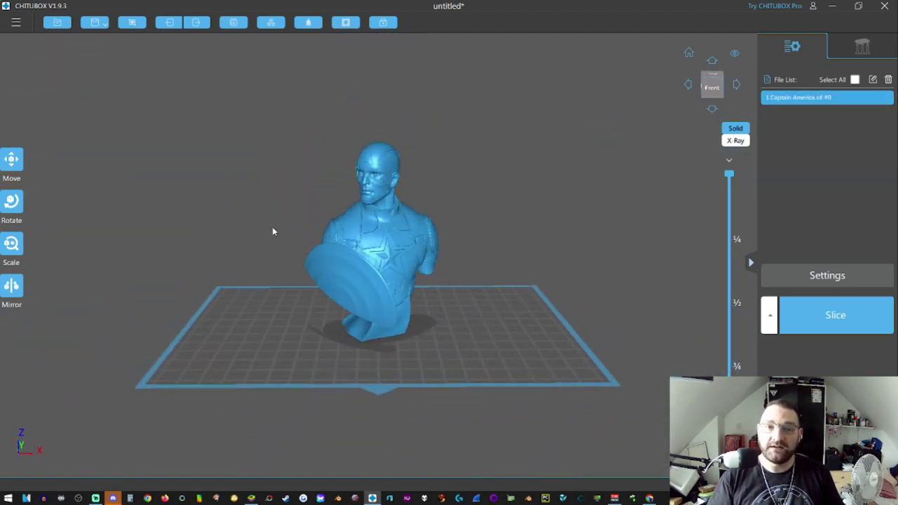
- Review the hollowing options and dig 4 mm square holes, 4 mm deep, into the back of the bust's neck and lower back
left_click(307, 23)
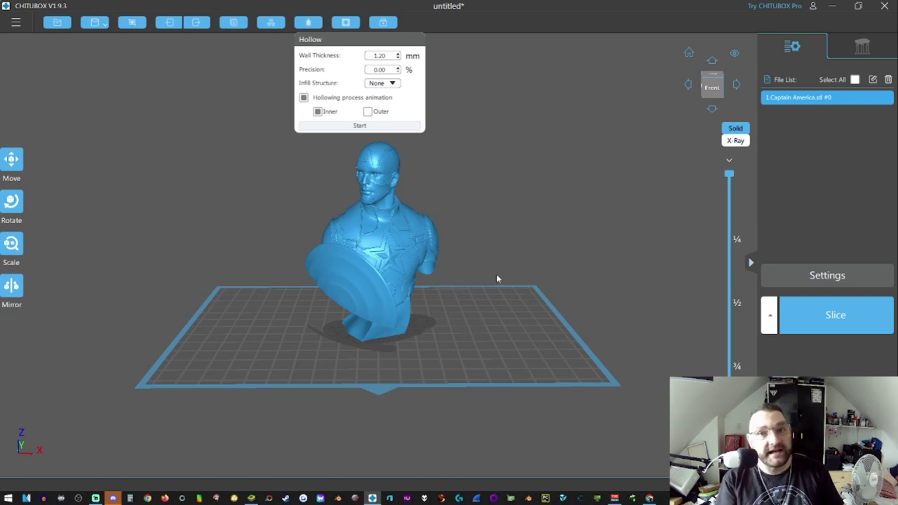
left_click(346, 24)
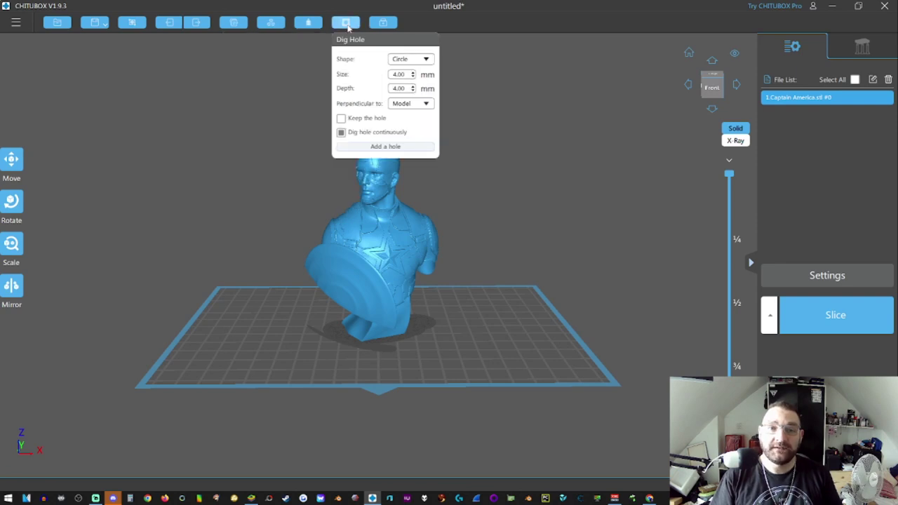
left_click(424, 60)
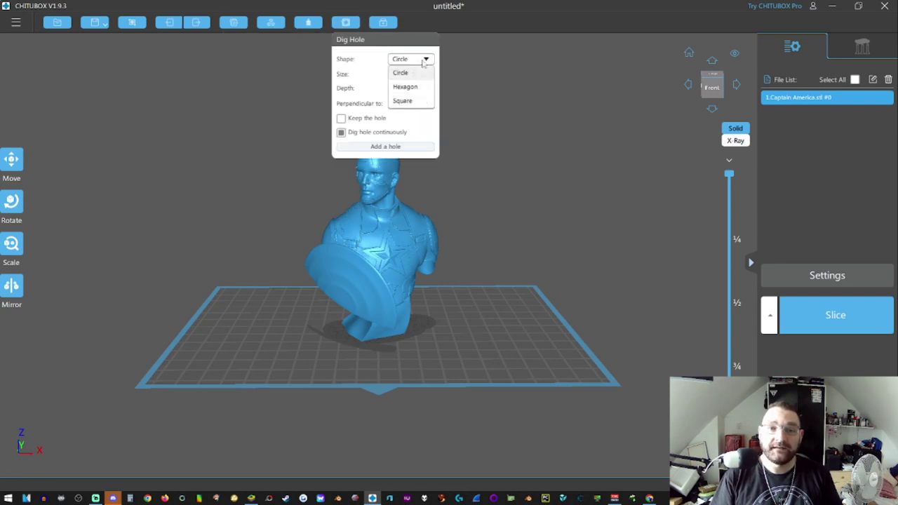
left_click(406, 102)
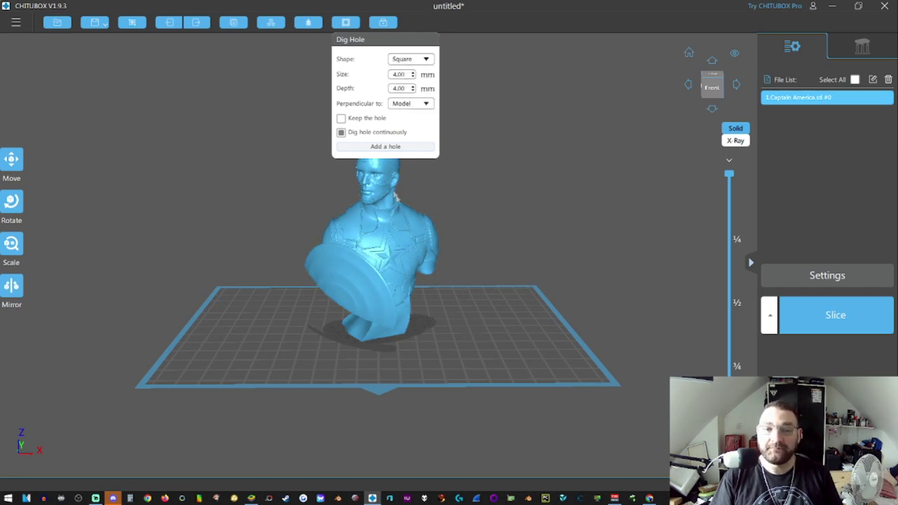
left_click(371, 147)
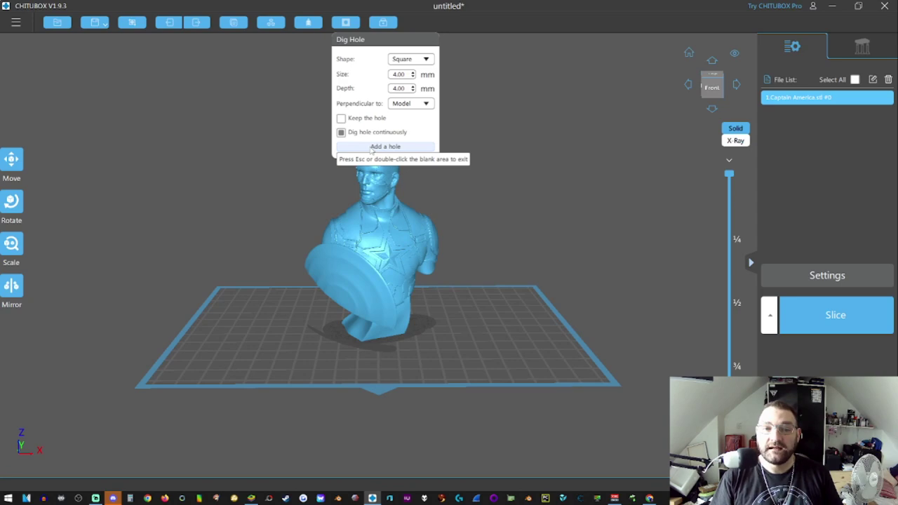
left_click_drag(449, 236, 369, 253)
key("Escape")
scroll(369, 237, "up", 2)
scroll(371, 243, "up", 3)
left_click_drag(386, 305, 410, 280)
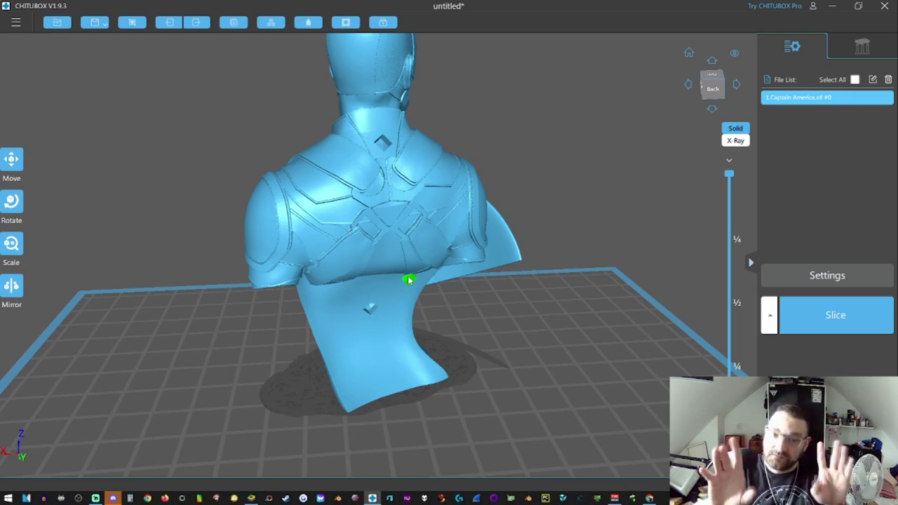
- Examine the bust from the front, the side and underneath, keeping the full layer height displayed
left_click_drag(391, 244, 323, 334)
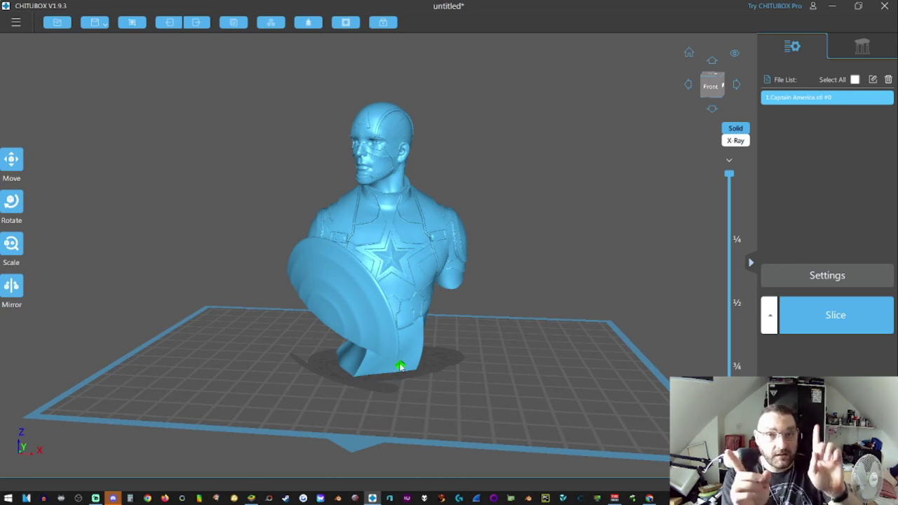
left_click_drag(400, 444, 577, 319)
mouse_move(735, 176)
left_mouse_down()
mouse_move(735, 426)
mouse_move(729, 174)
left_mouse_up()
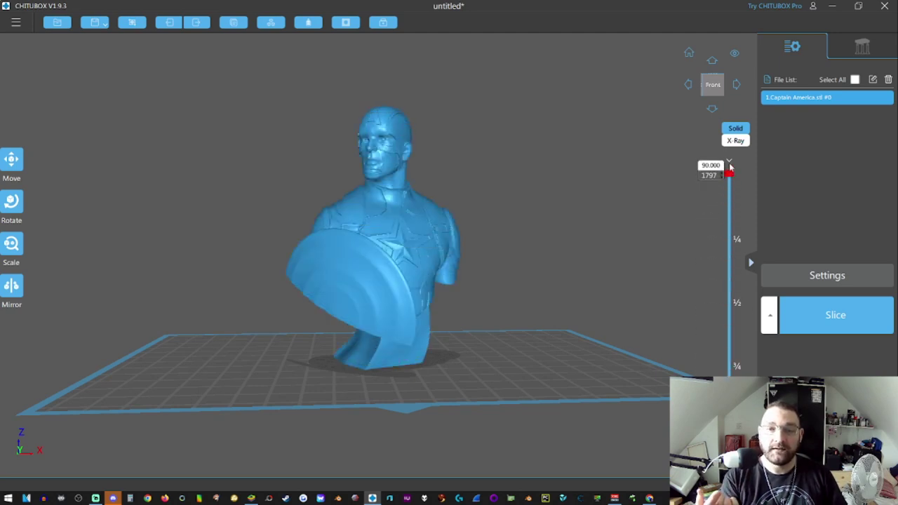
right_click_drag(497, 387, 480, 384)
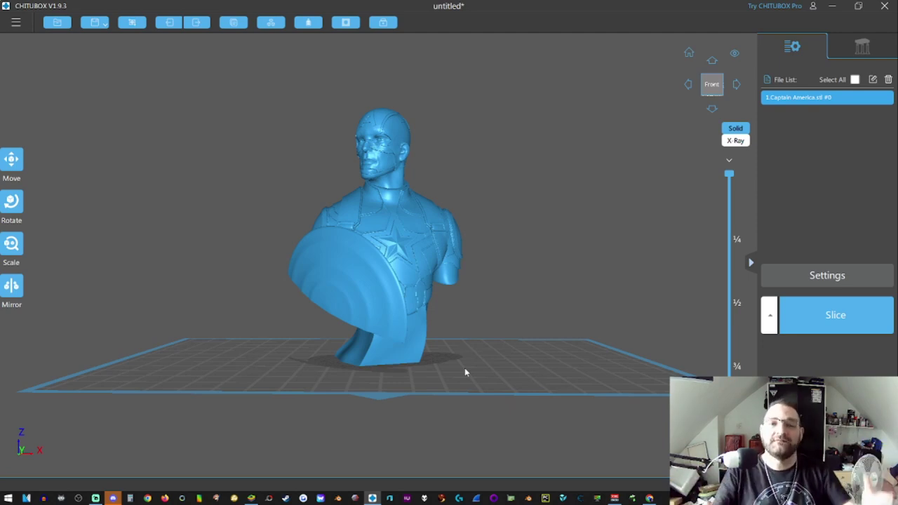
left_click_drag(493, 363, 333, 293)
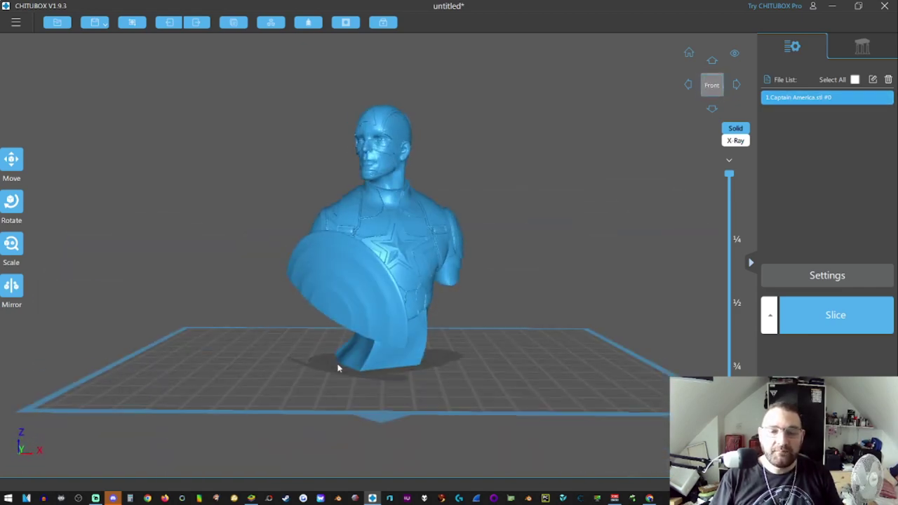
mouse_move(338, 367)
left_mouse_down()
mouse_move(297, 369)
mouse_move(326, 369)
mouse_move(302, 330)
mouse_move(337, 358)
left_mouse_up()
scroll(327, 369, "up", 2)
scroll(327, 369, "up", 2)
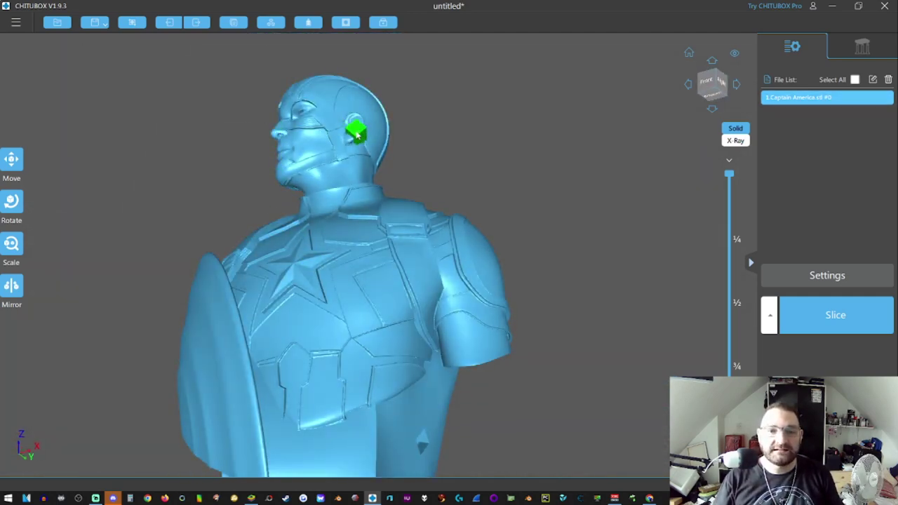
left_click_drag(341, 327, 309, 410)
left_click_drag(210, 372, 90, 321)
- Try tilting the bust 45° about the X axis and return it to upright
left_click(11, 203)
left_click(11, 204)
left_click(10, 201)
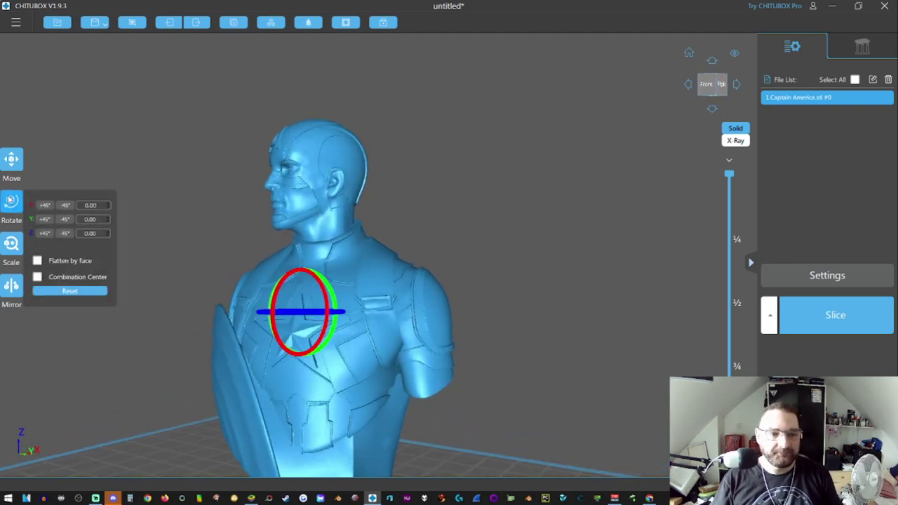
left_click(43, 205)
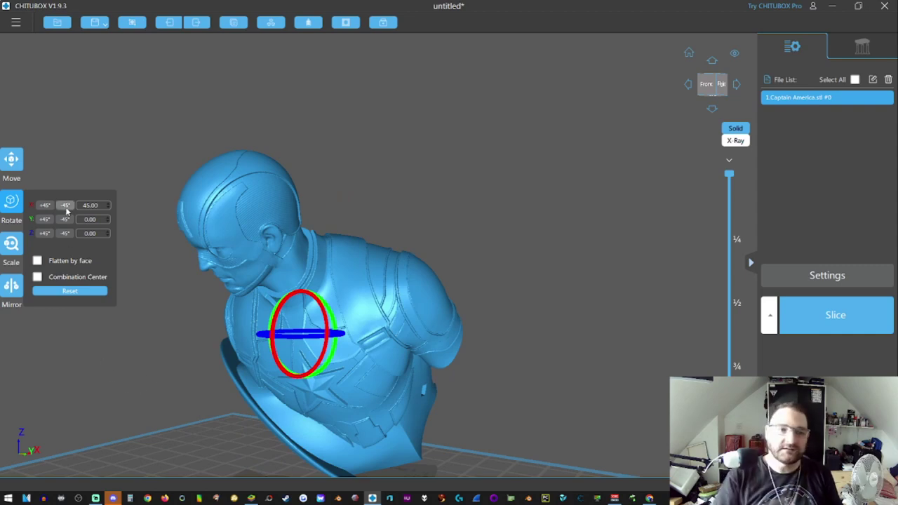
left_click(66, 206)
left_click(66, 207)
left_click(503, 444)
left_click_drag(502, 444, 176, 435)
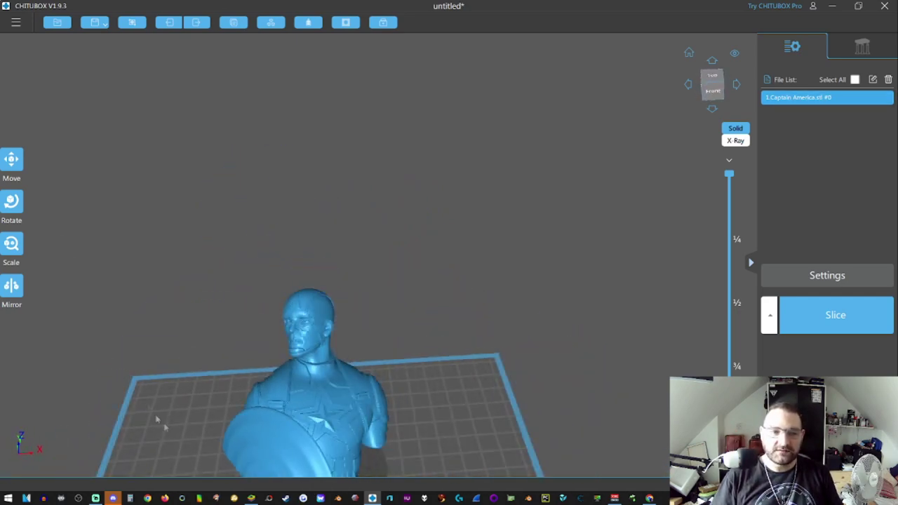
- Try moving the bust on the build plate and undo the hole dug into its chest
left_click(12, 160)
mouse_move(329, 421)
left_mouse_down()
mouse_move(319, 381)
mouse_move(453, 411)
mouse_move(316, 409)
left_mouse_up()
left_click(316, 409)
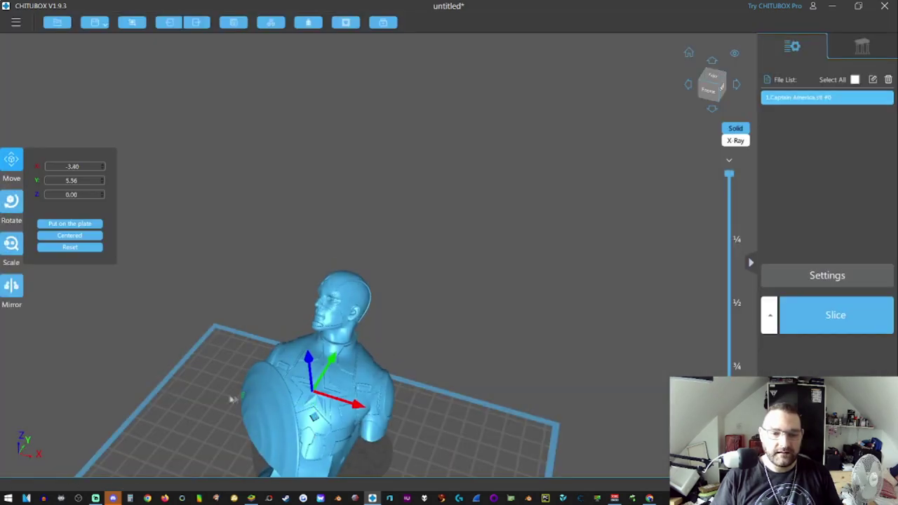
key("ctrl+z")
left_click_drag(197, 421, 295, 388)
left_click(363, 154)
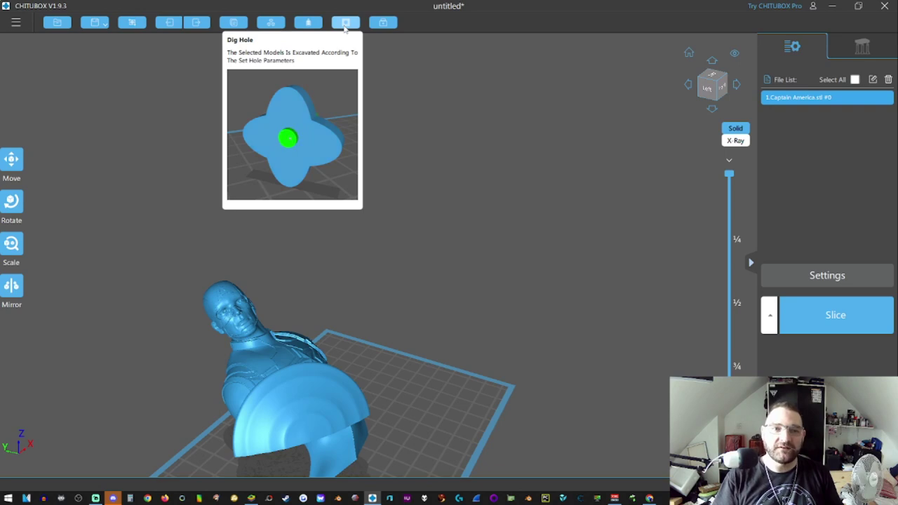
- Review the Dig Hole options and move the bust to about X -6.09, Y -8.00 on the build plate
left_click(345, 24)
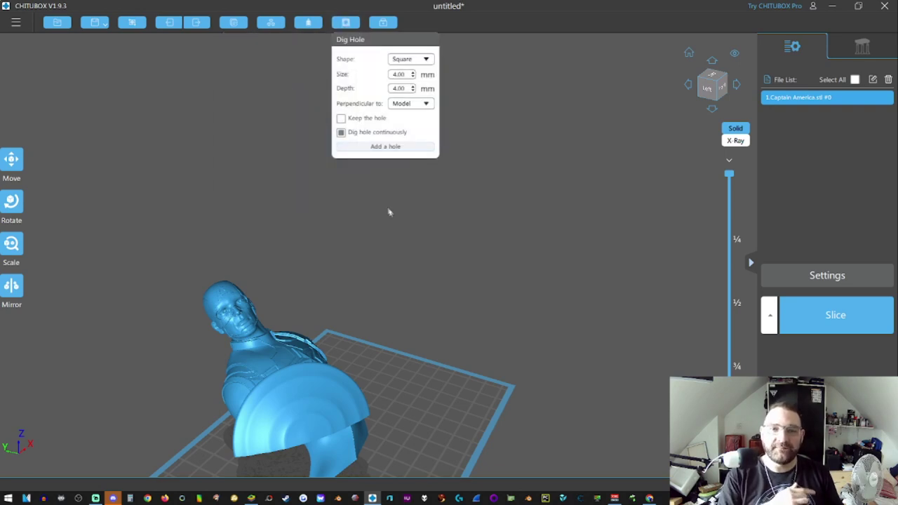
left_click_drag(425, 285, 388, 322)
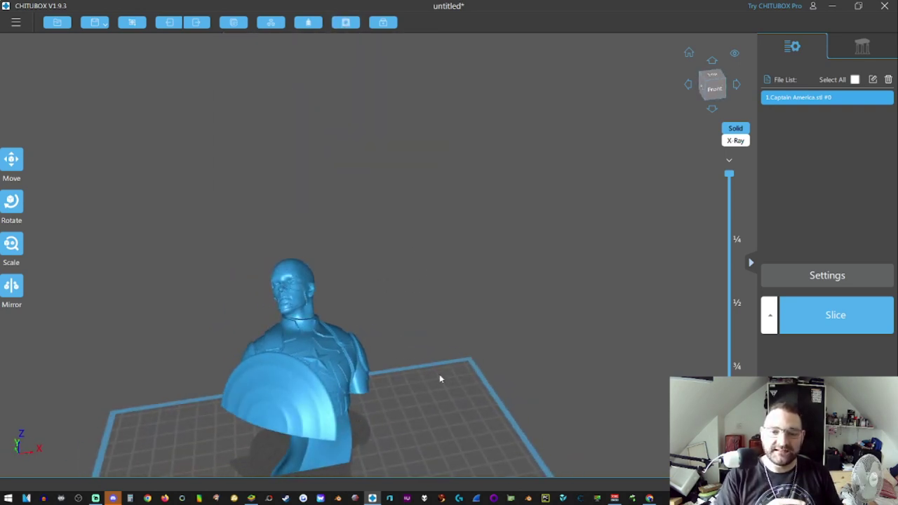
left_click_drag(396, 385, 378, 211)
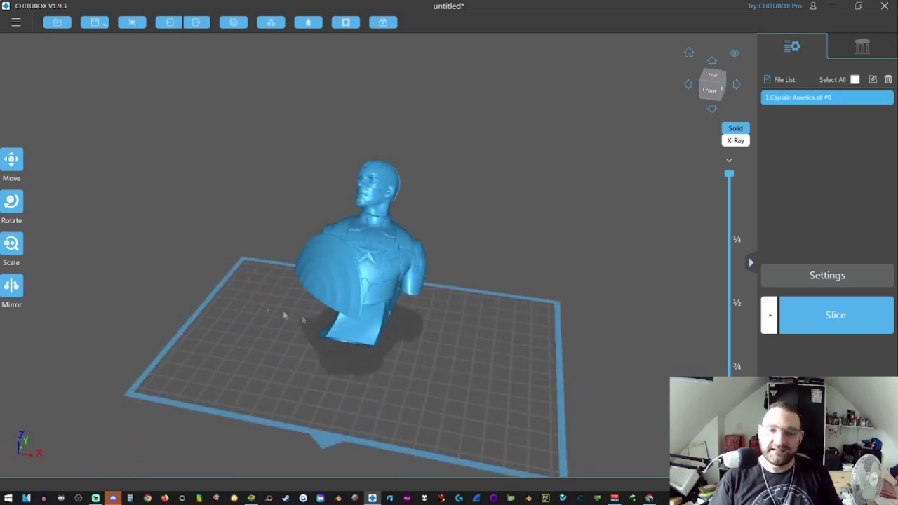
left_click(13, 163)
left_click_drag(368, 242, 357, 263)
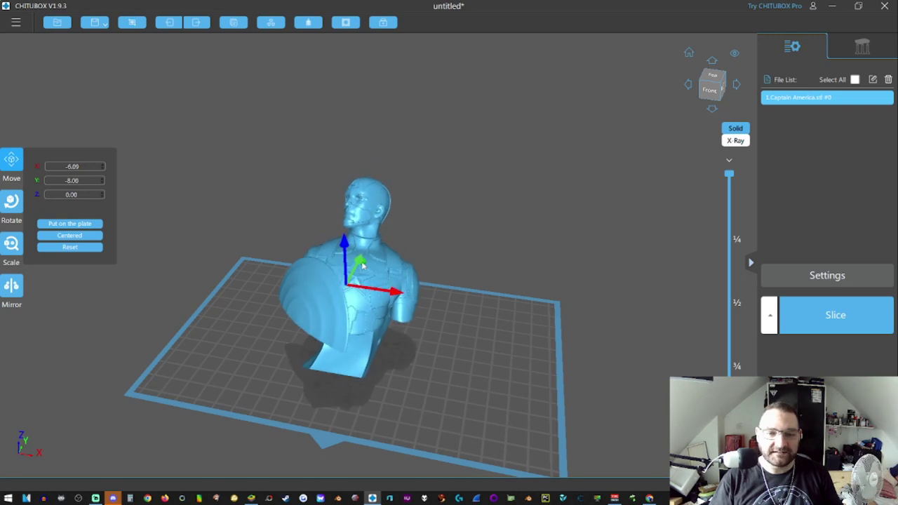
- Tilt the bust backward and turn it about the Z axis in 45° increments so it leans diagonally over the build plate
left_click(16, 201)
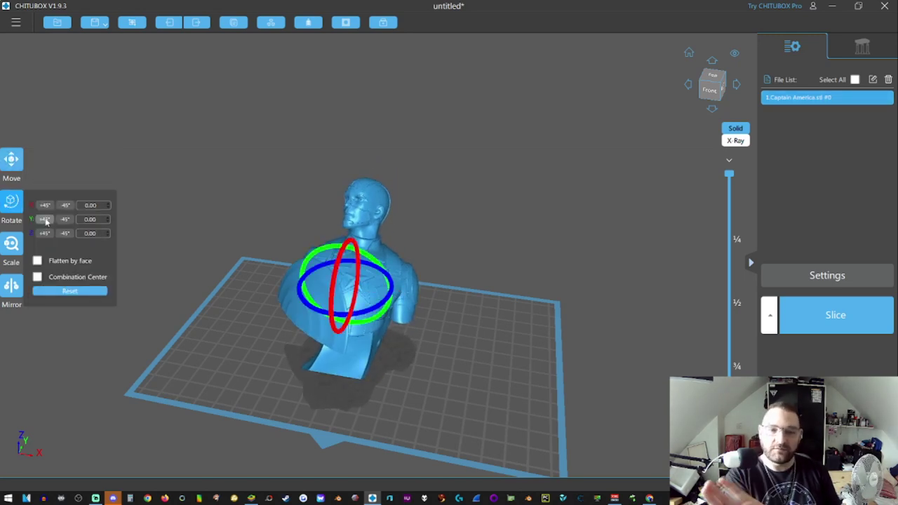
left_click(45, 233)
left_click(45, 233)
left_click(45, 233)
mouse_move(284, 381)
left_mouse_down()
mouse_move(262, 431)
mouse_move(315, 339)
mouse_move(311, 292)
mouse_move(293, 369)
left_mouse_up()
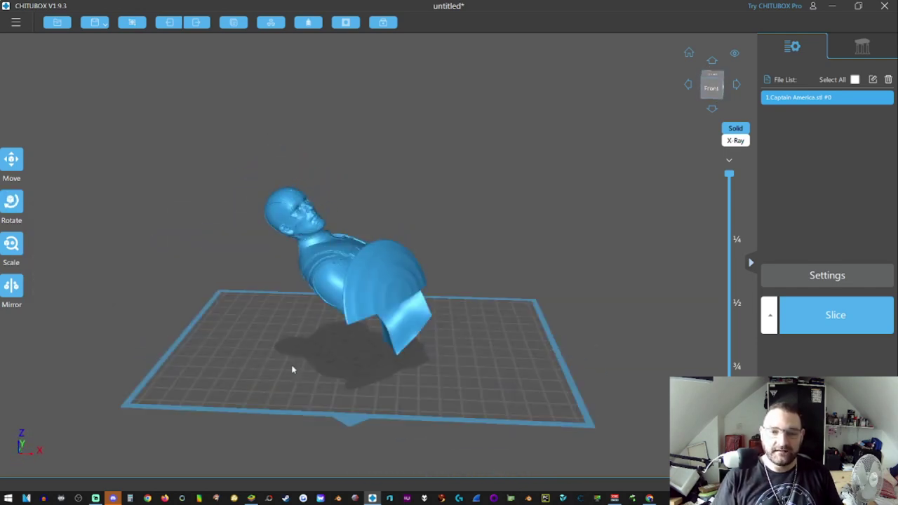
- Examine the support settings, covering the Medium support's contact and connection values and the automatic support density and angle
left_click(860, 46)
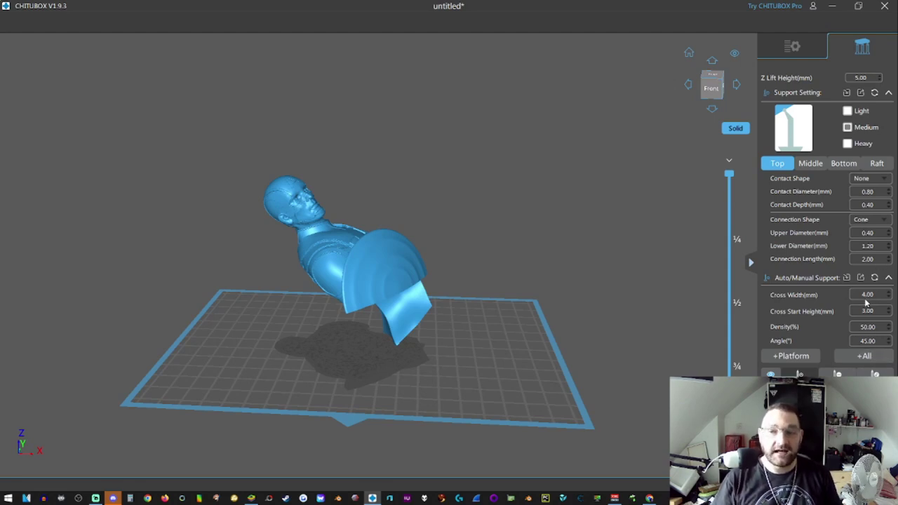
mouse_move(867, 302)
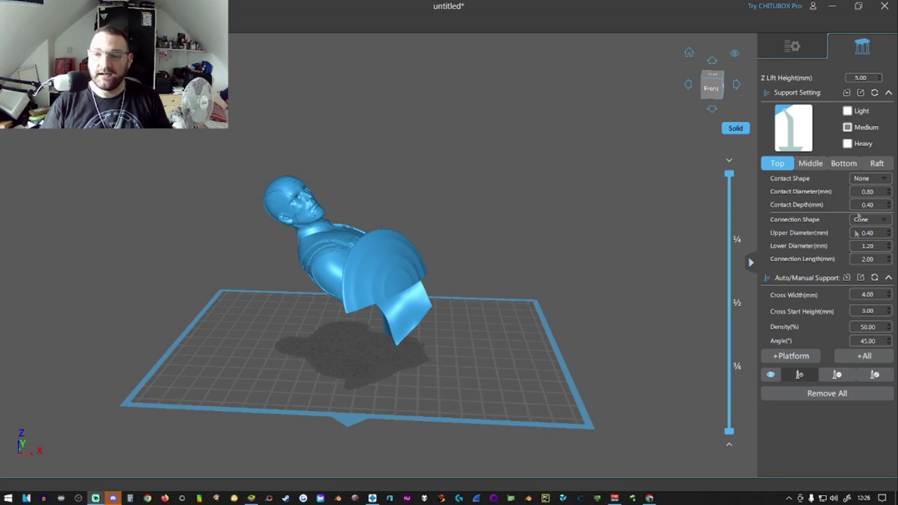
mouse_move(862, 332)
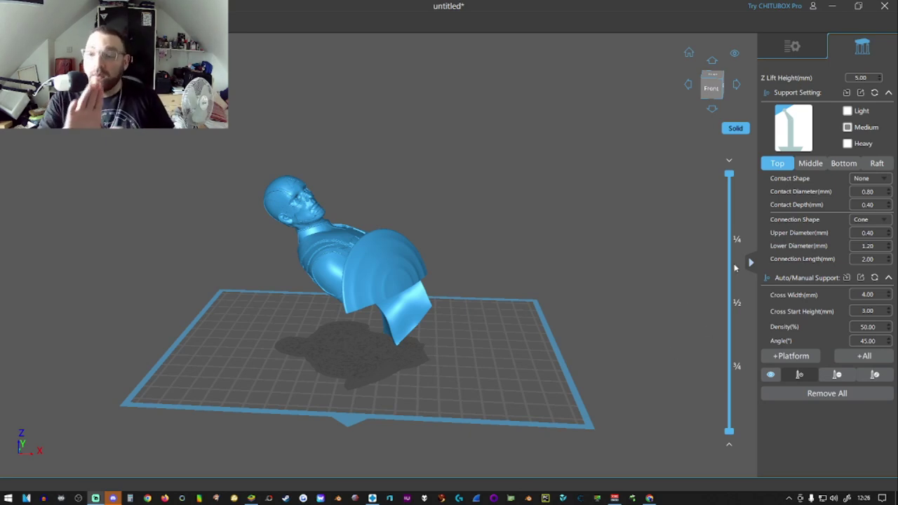
- Keep the Medium support's contact shape at None, set the support density to 56% and generate platform supports for the bust
left_click(866, 181)
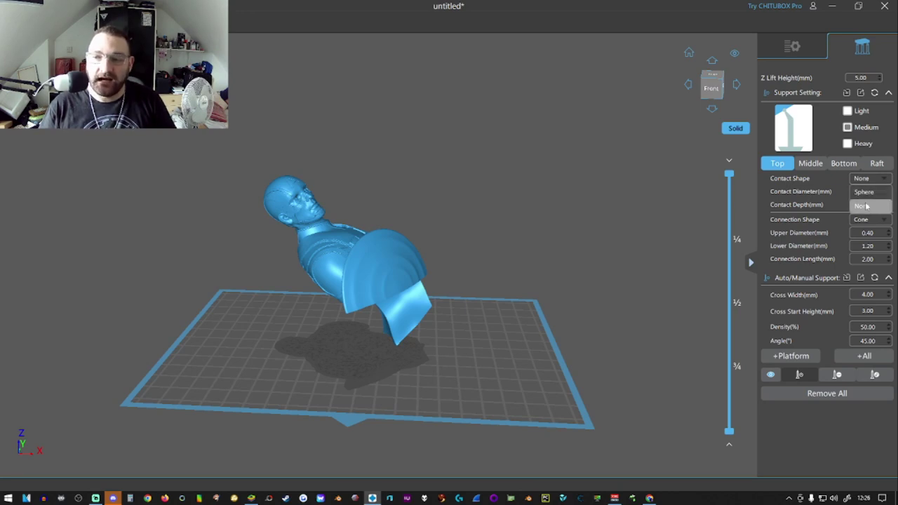
left_click(867, 206)
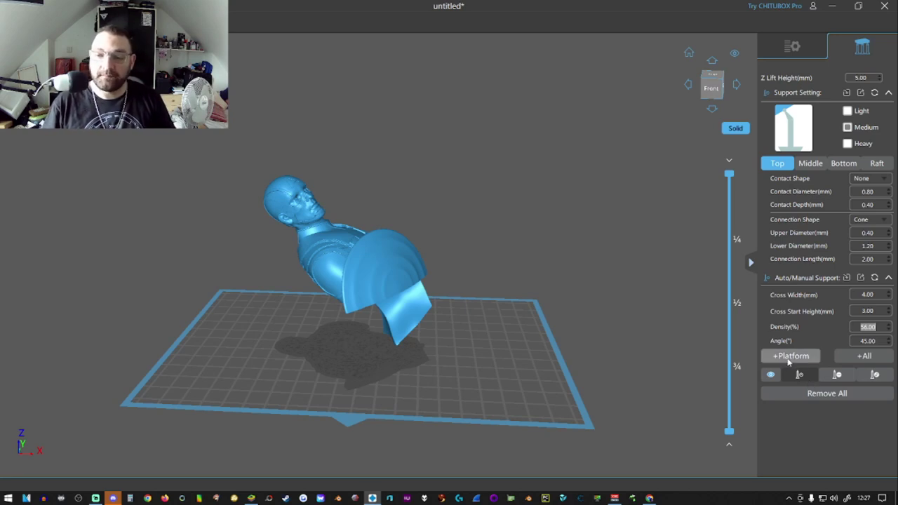
left_click(790, 356)
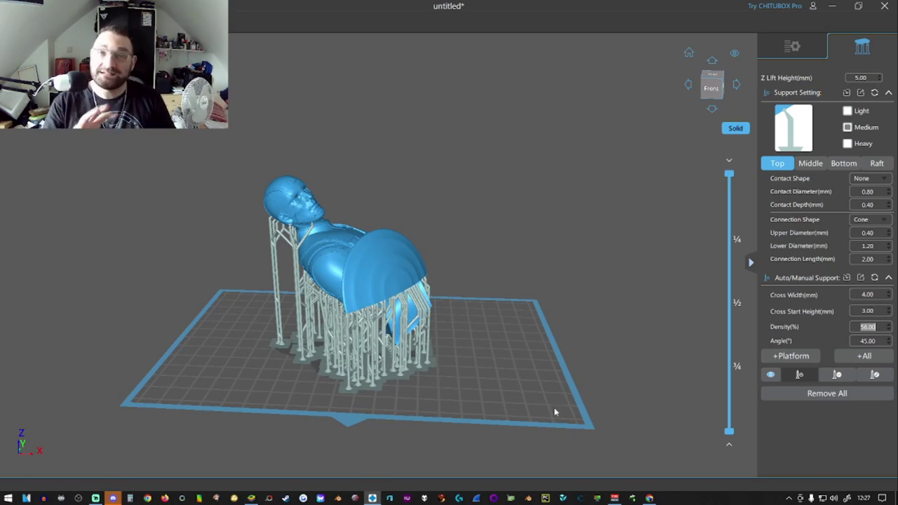
- Inspect the generated supports around the bust's base, square side hole, shield and arm underside for unsupported overhangs
right_click_drag(555, 428, 222, 400)
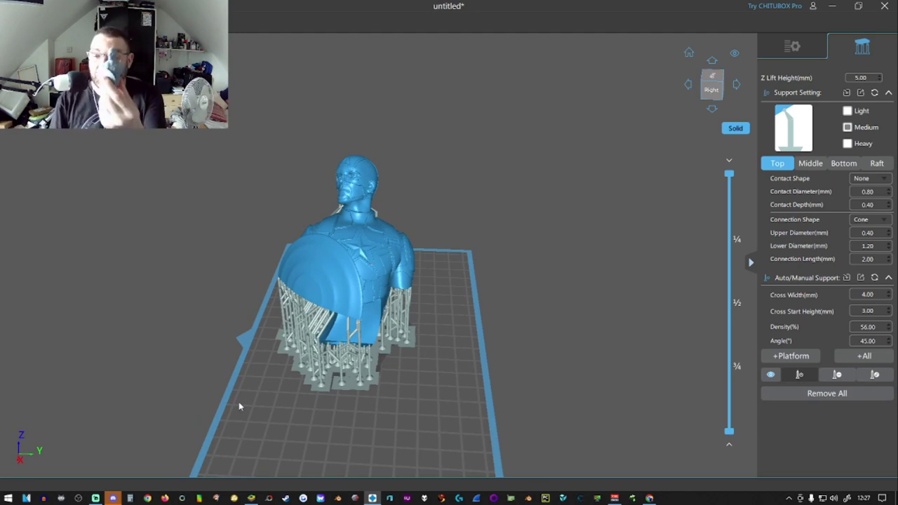
right_click_drag(238, 406, 336, 284)
scroll(383, 288, "up", 10)
scroll(369, 251, "down", 3)
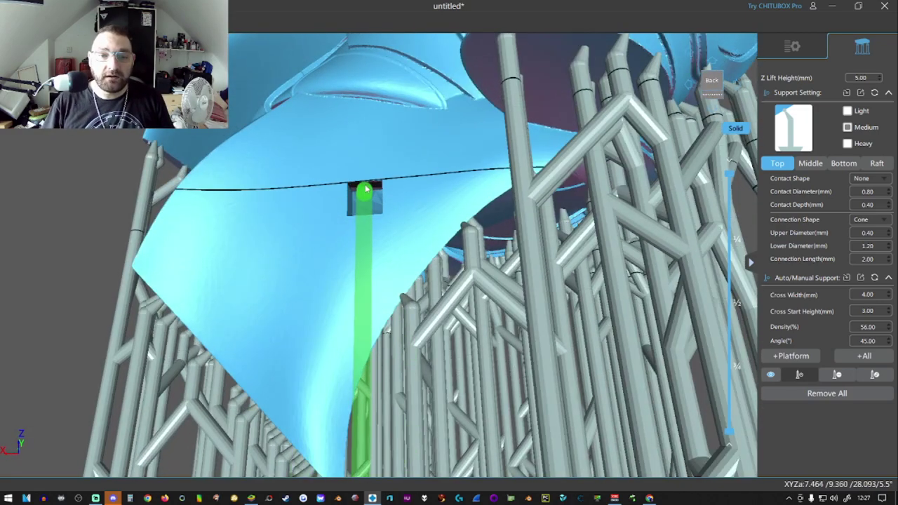
scroll(364, 186, "down", 10)
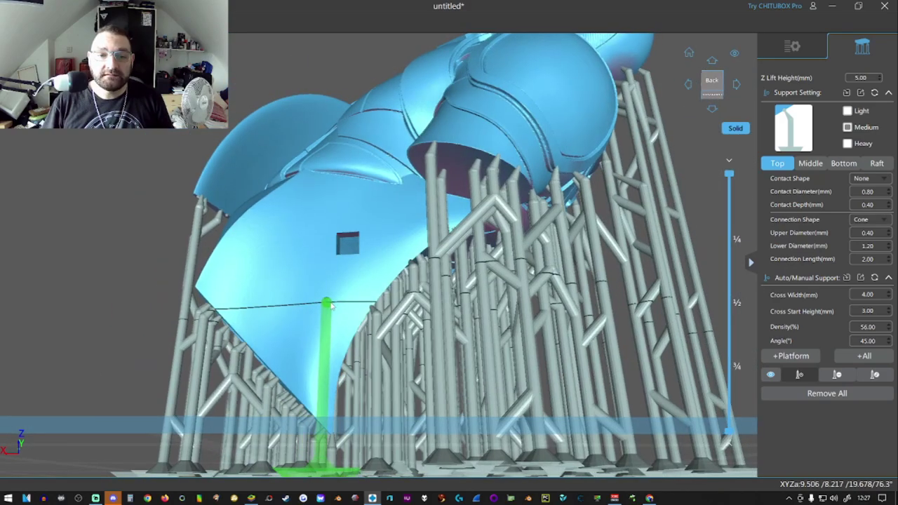
right_click_drag(331, 305, 371, 267)
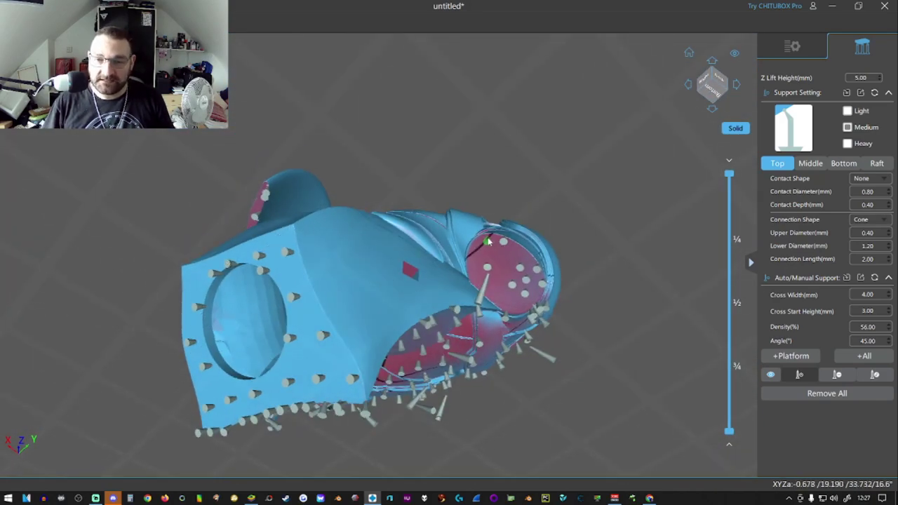
right_click_drag(481, 244, 411, 210)
scroll(442, 163, "up", 5)
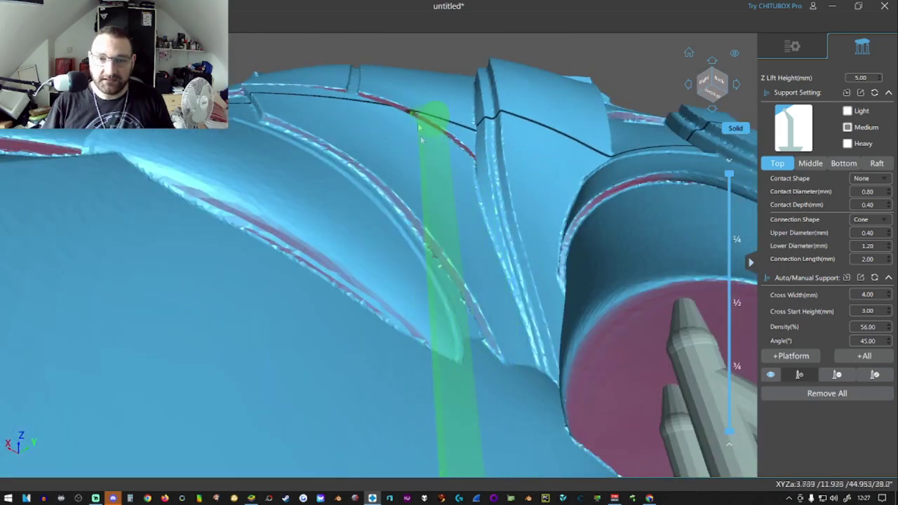
scroll(199, 230, "up", 2)
scroll(227, 227, "down", 8)
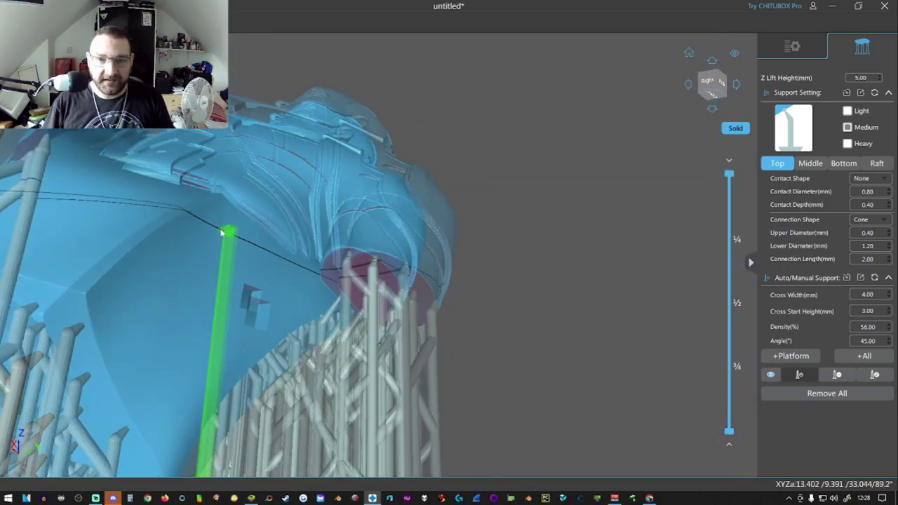
right_click_drag(269, 273, 295, 276)
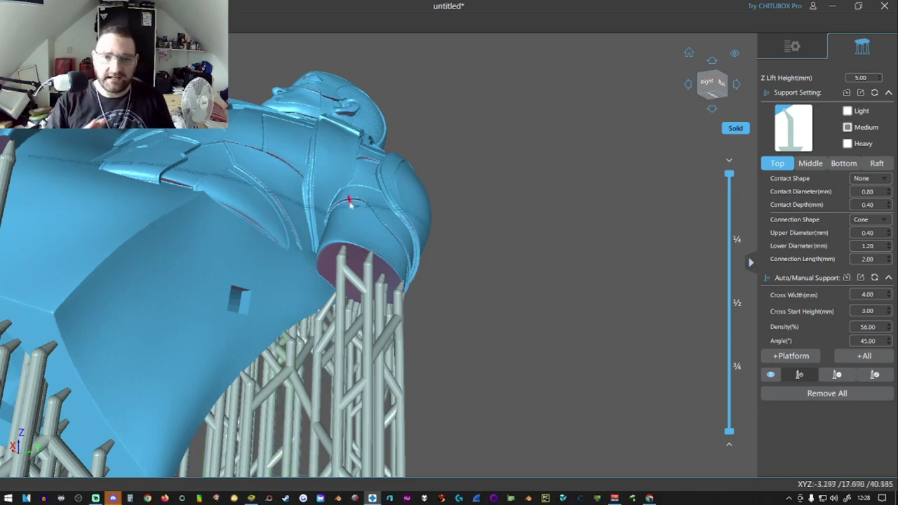
- Add manual Medium supports beneath the bust's ears and check the support coverage on the head and back
right_click_drag(361, 161, 329, 258)
scroll(397, 249, "up", 3)
scroll(353, 194, "down", 3)
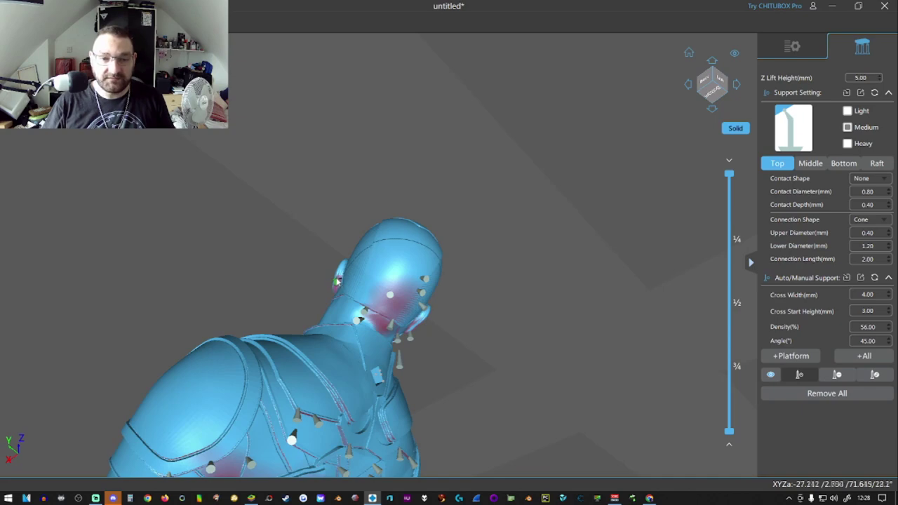
left_click_drag(336, 281, 372, 272)
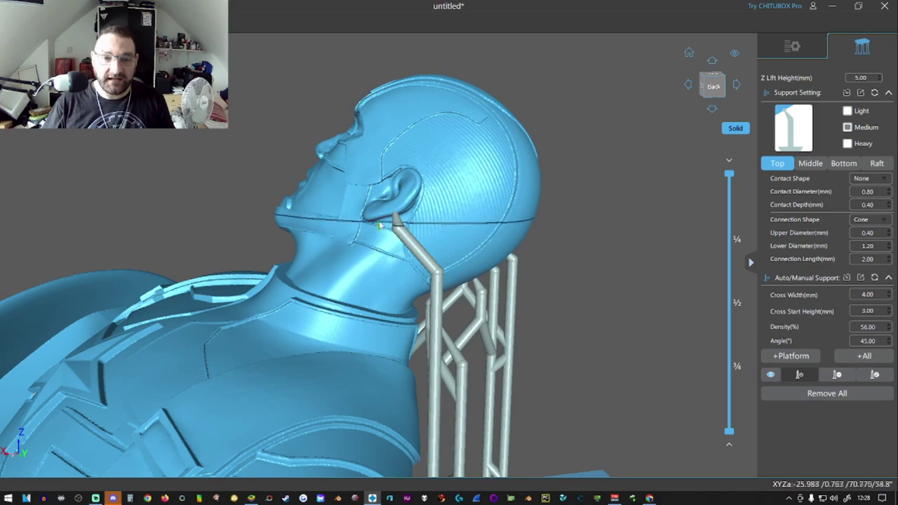
left_click_drag(376, 221, 308, 228)
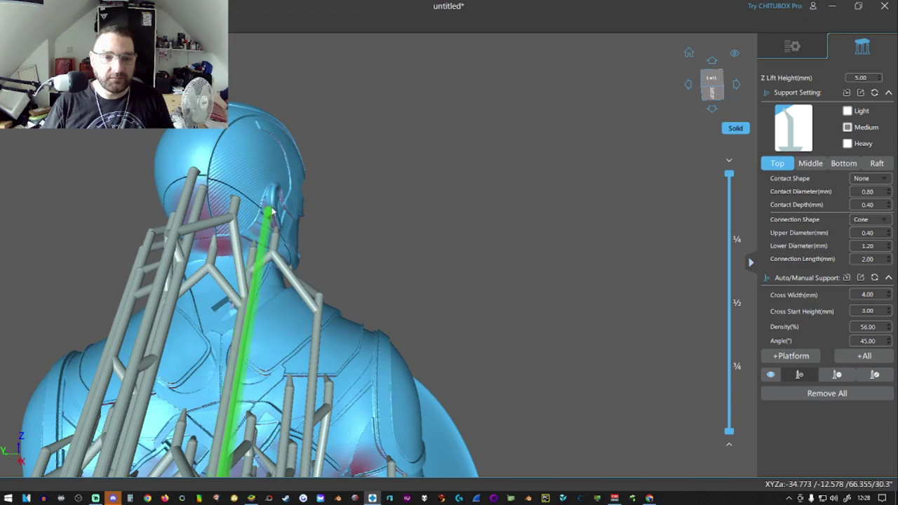
left_click_drag(270, 211, 327, 278)
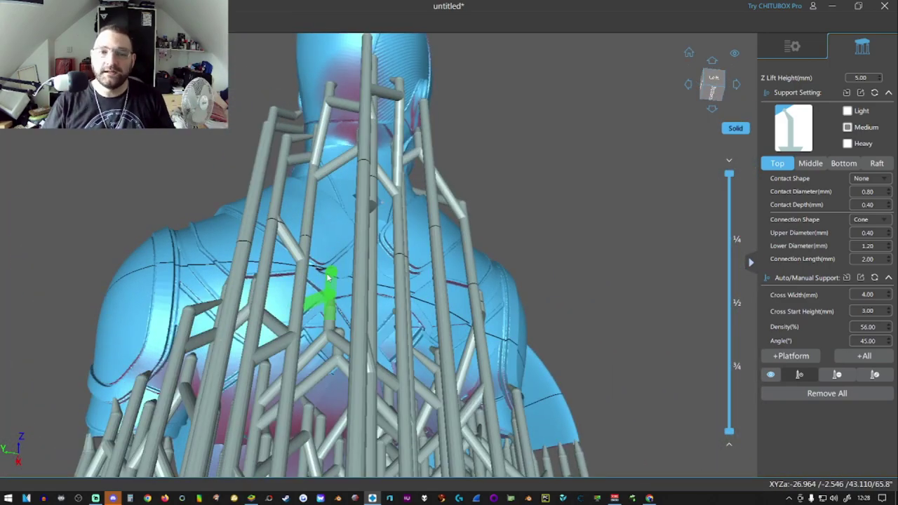
left_click_drag(328, 277, 304, 307)
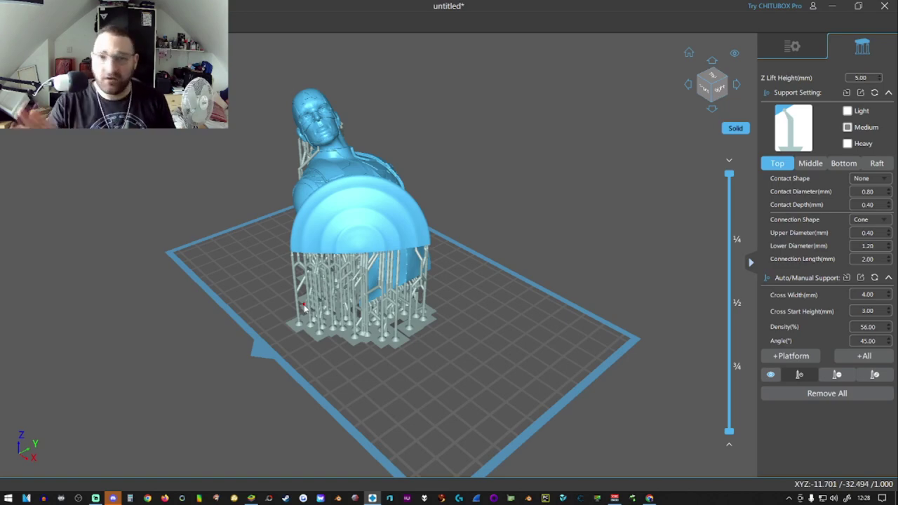
left_click_drag(295, 395, 337, 391)
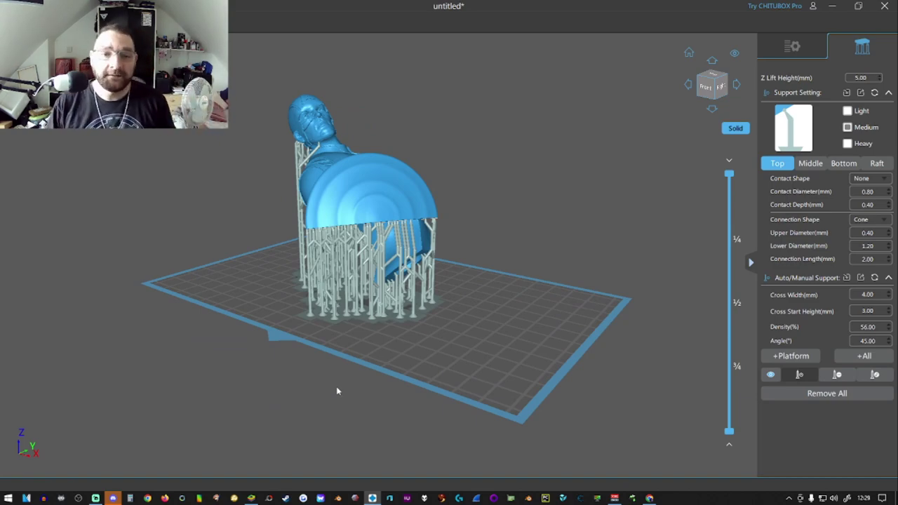
left_click_drag(320, 387, 383, 388)
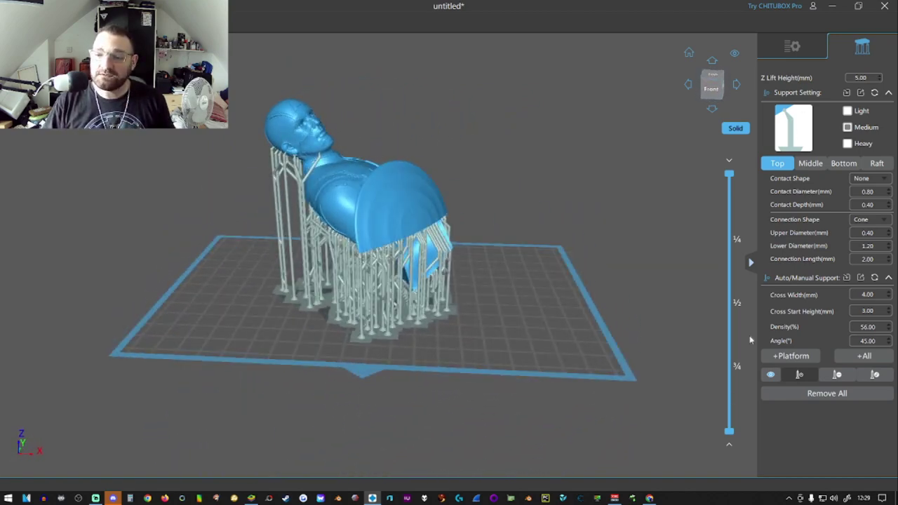
- Slice the supported bust and scrub the layer preview down to layer 339
left_click(794, 47)
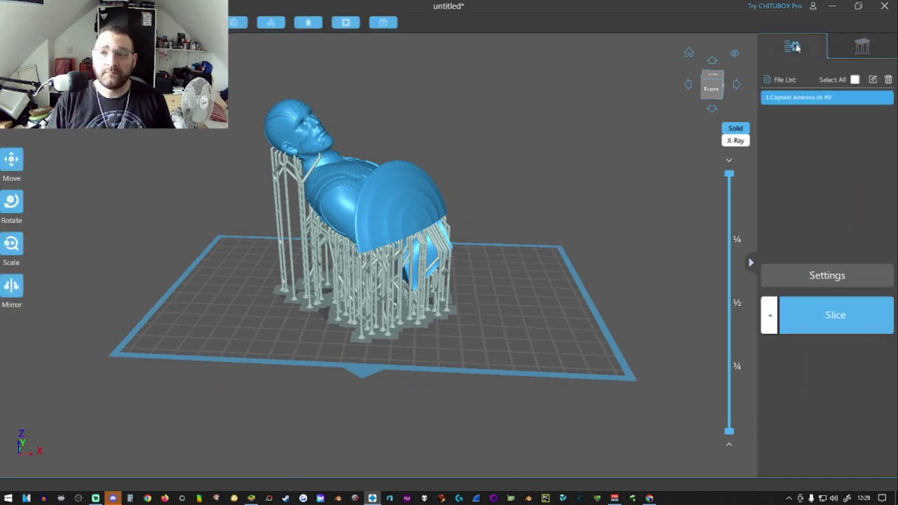
left_click(834, 327)
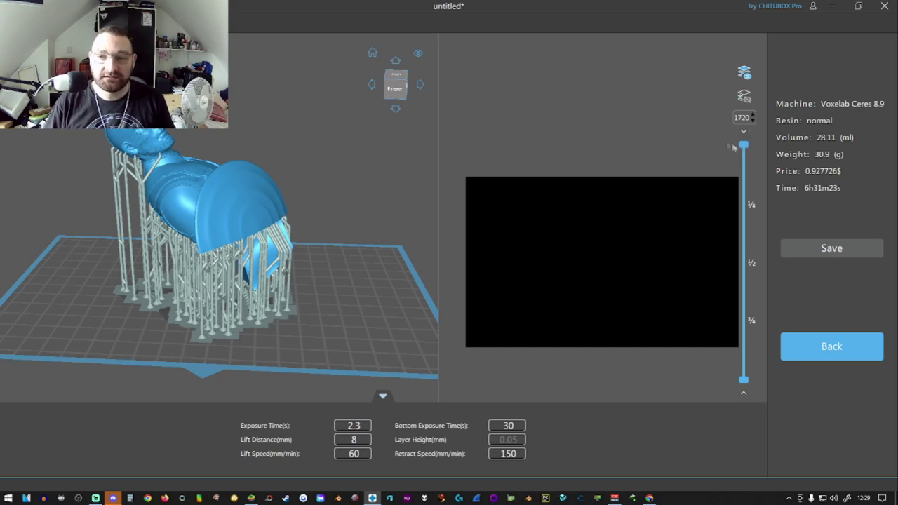
left_click_drag(745, 181, 734, 302)
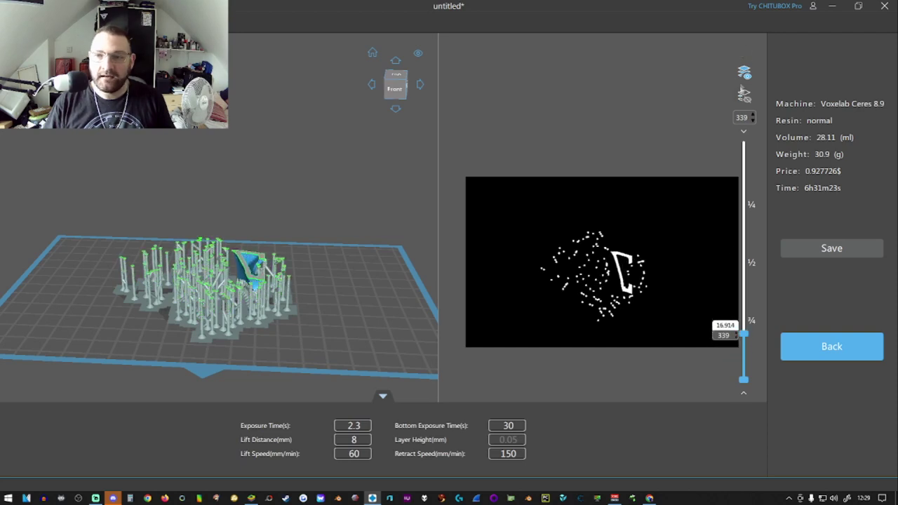
- Turn on island detection and examine the model's cross-section closely at layer 626
left_click(744, 94)
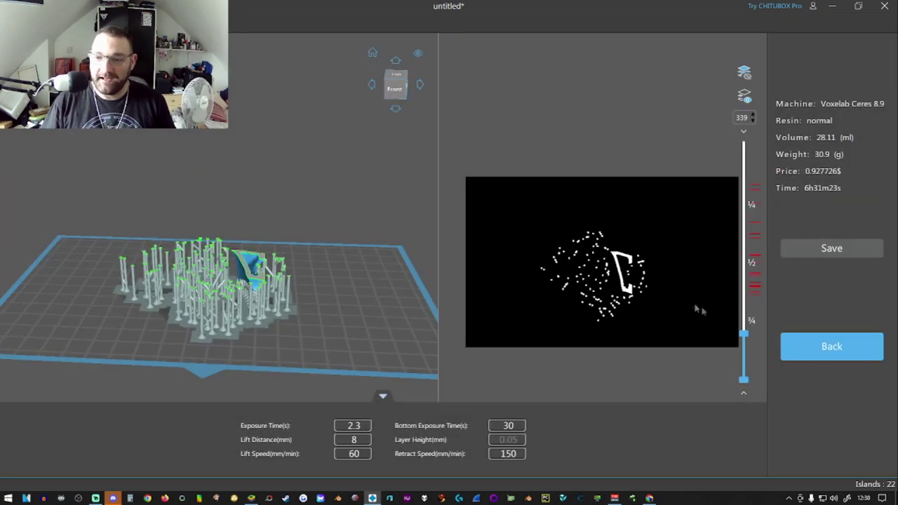
left_click_drag(745, 337, 738, 298)
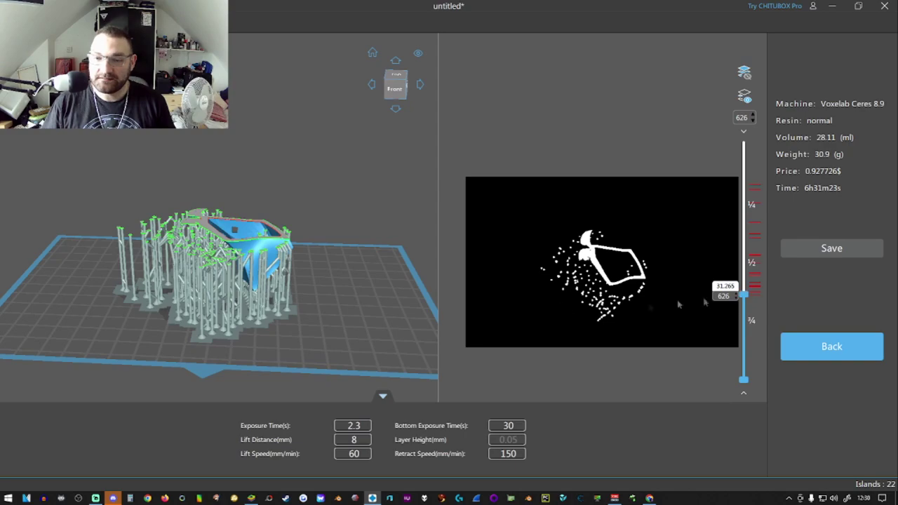
scroll(401, 304, "up", 2)
right_click_drag(402, 303, 264, 255)
scroll(214, 359, "up", 3)
scroll(264, 255, "up", 3)
scroll(264, 254, "down", 3)
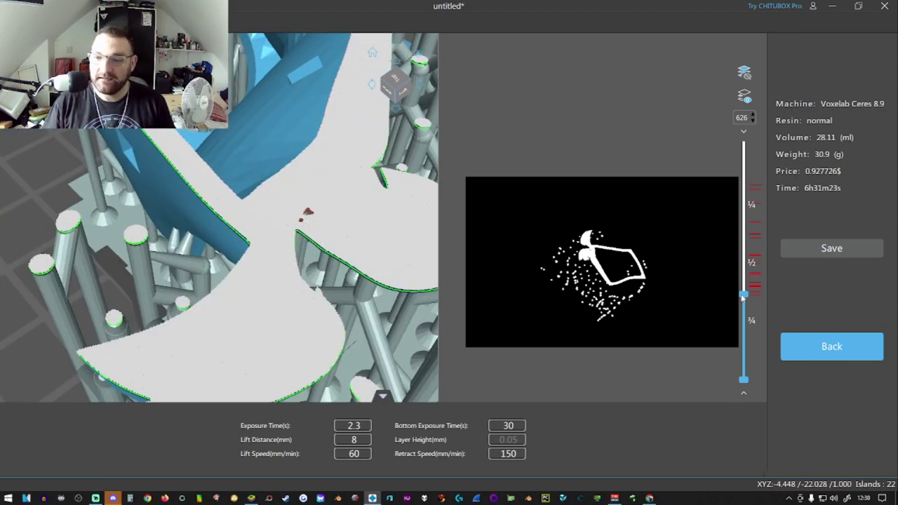
- Review the sliced bust at layer 1692 from several angles and scrub the preview down to layer 1
left_click_drag(743, 295, 743, 147)
scroll(233, 219, "down", 5)
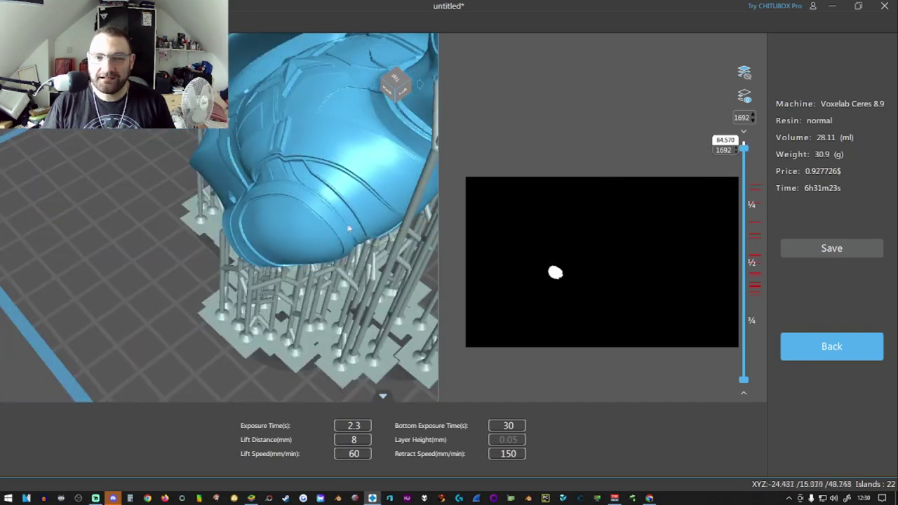
left_click(397, 82)
left_click_drag(396, 82, 433, 247)
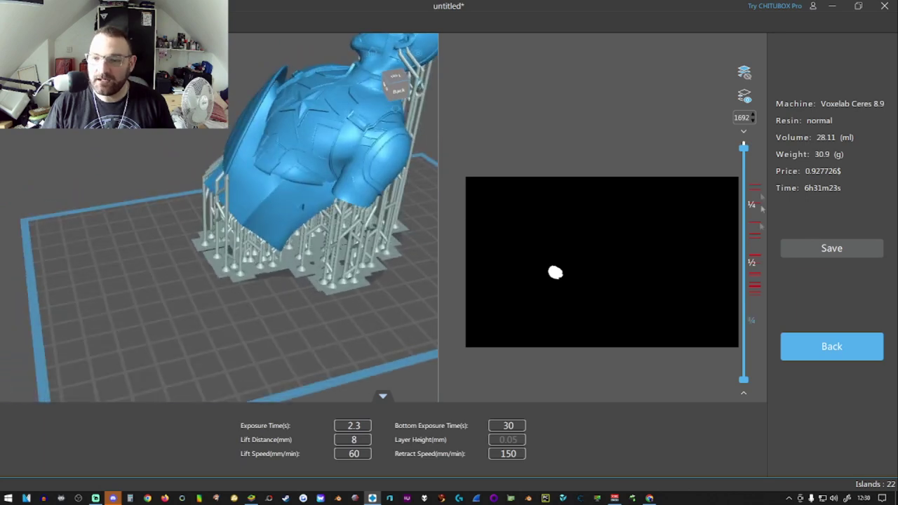
left_click_drag(744, 147, 744, 379)
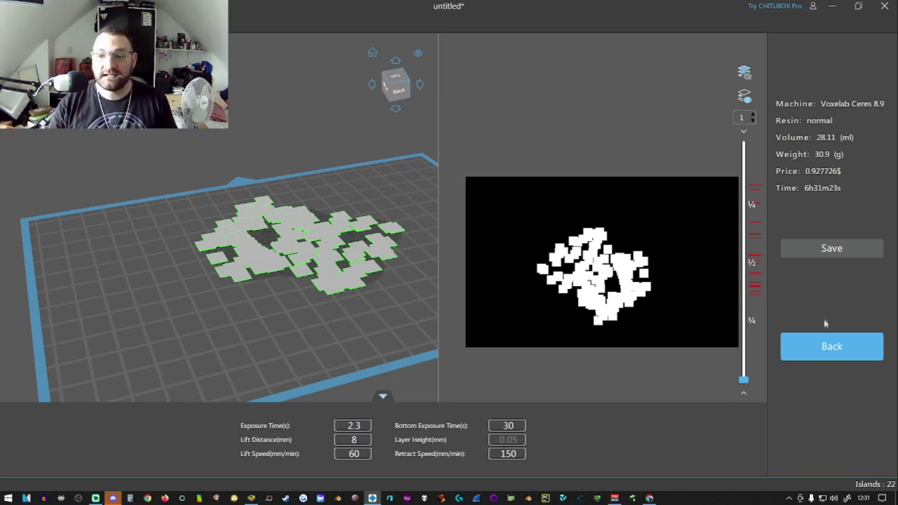
- Save the sliced bust to the Desktop as an FDG file named _Captain_America_tut
left_click(824, 248)
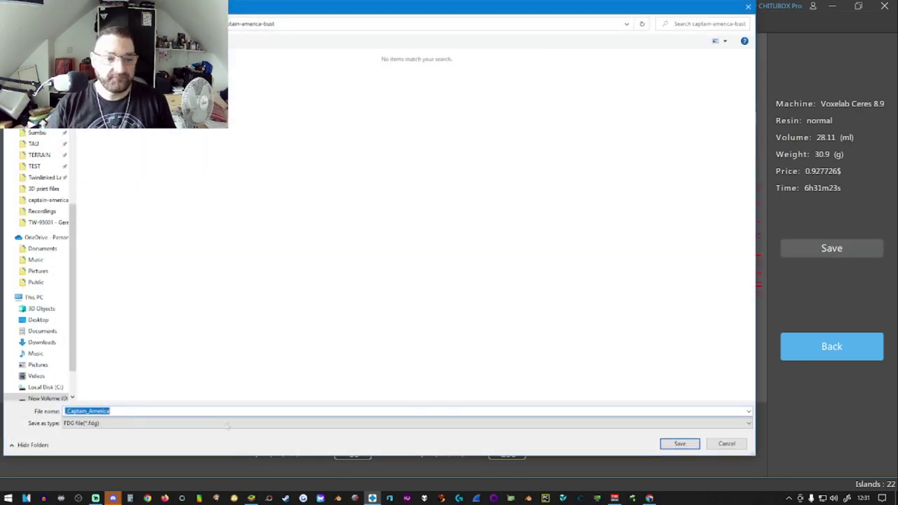
left_click(39, 320)
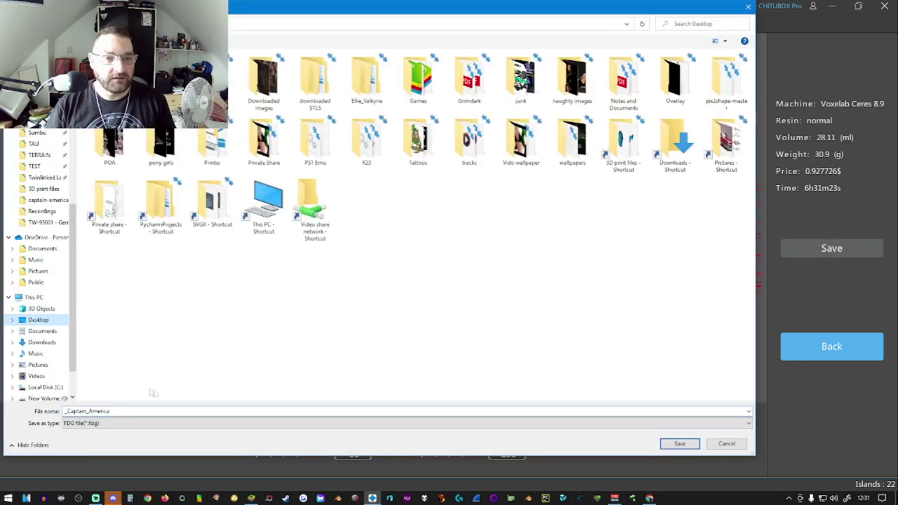
left_click(123, 413)
left_click(126, 413)
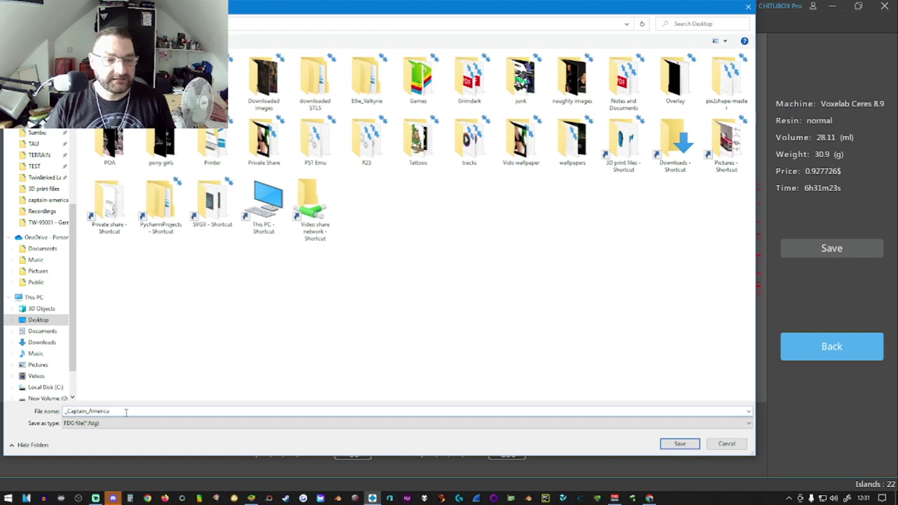
type("tut")
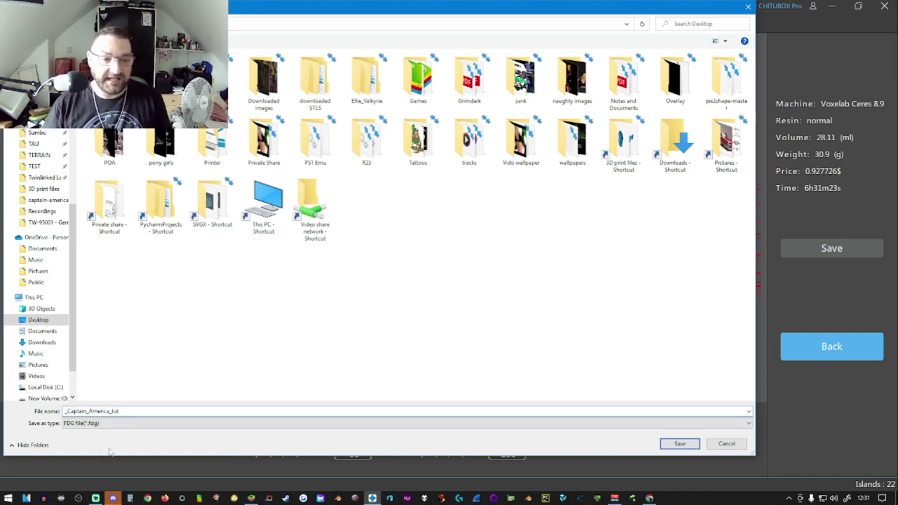
left_click(679, 443)
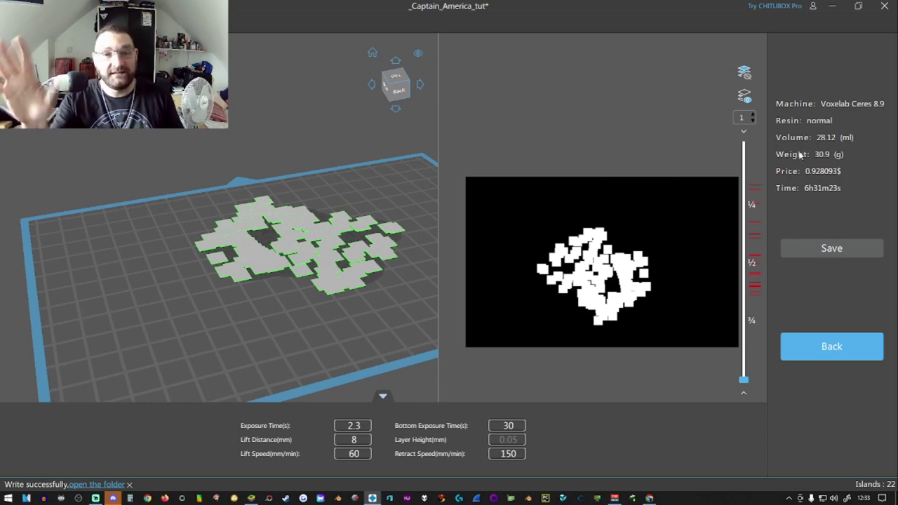
- Switch to UVtools, load _Captain_America_tut.fdg from the desktop in a maximized window and show its list of suggestions
left_click(831, 7)
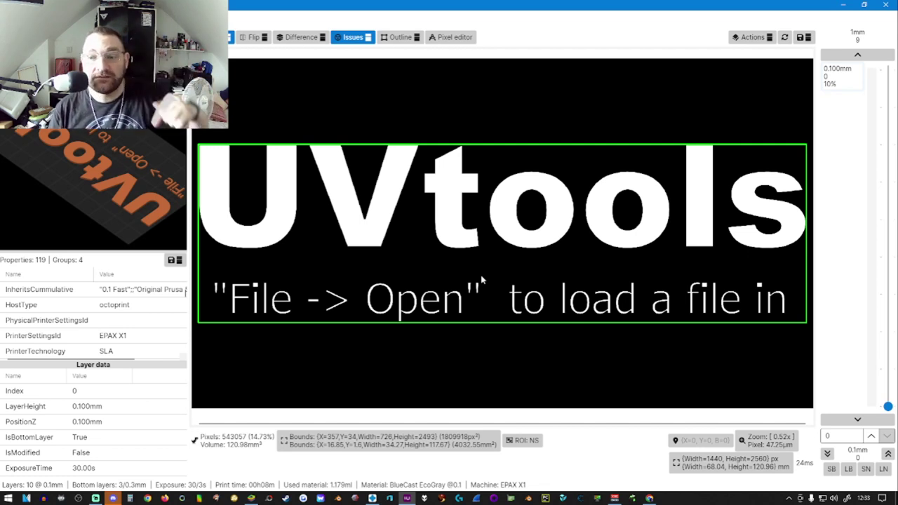
double_click(430, 13)
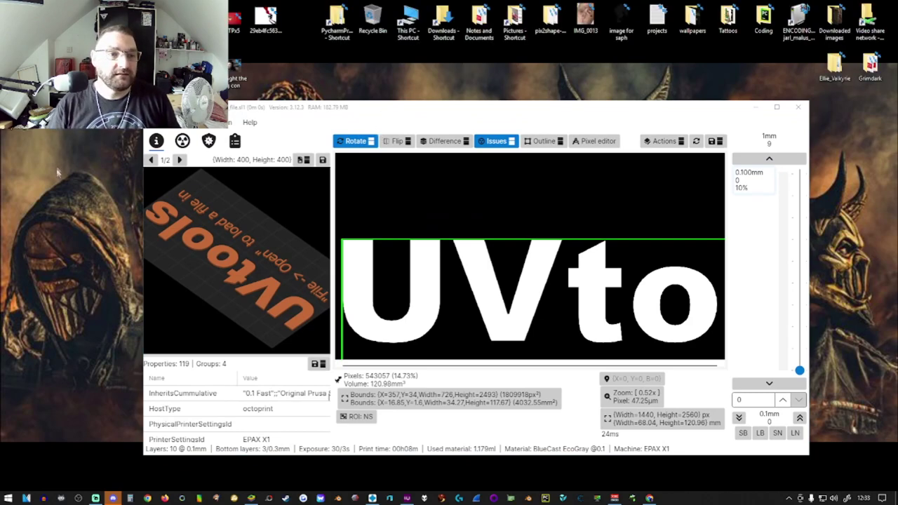
left_click_drag(133, 163, 453, 264)
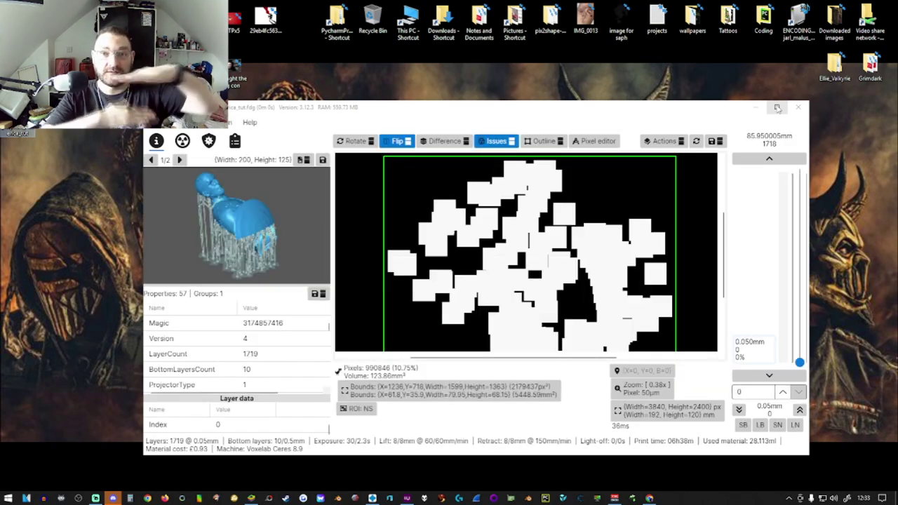
left_click(778, 107)
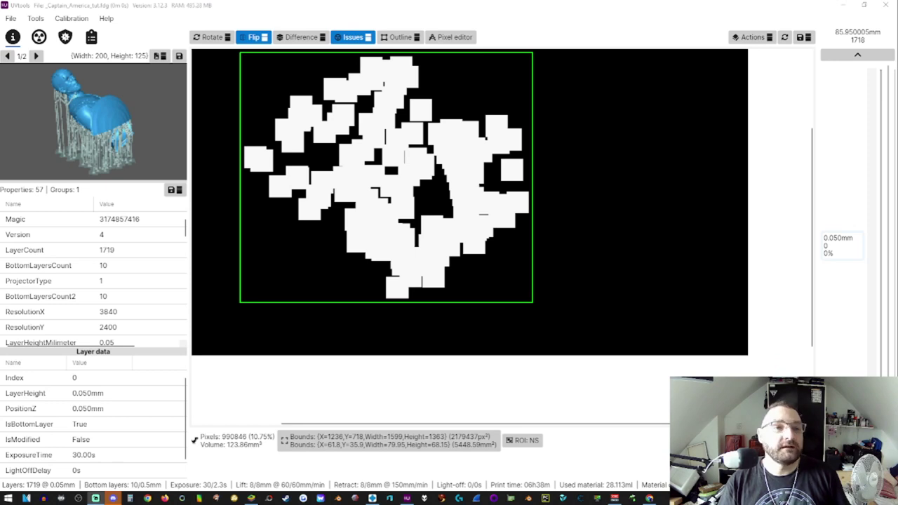
left_click(65, 38)
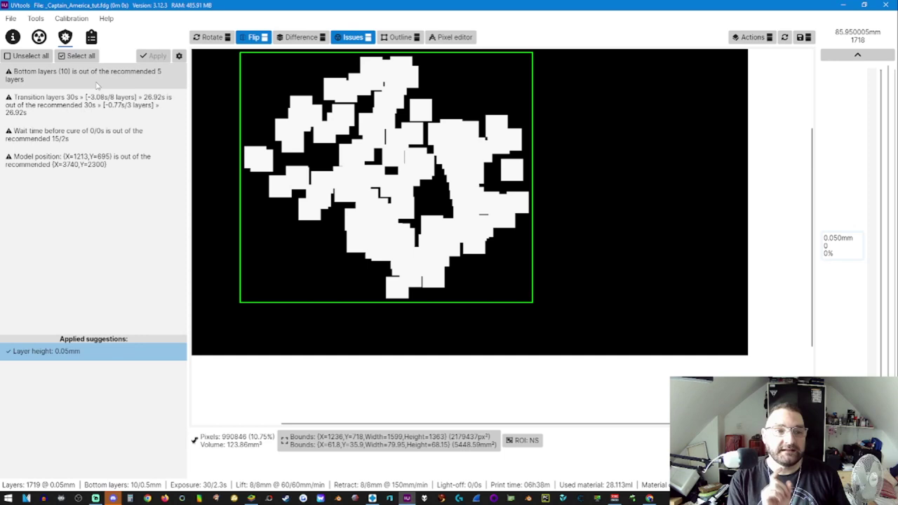